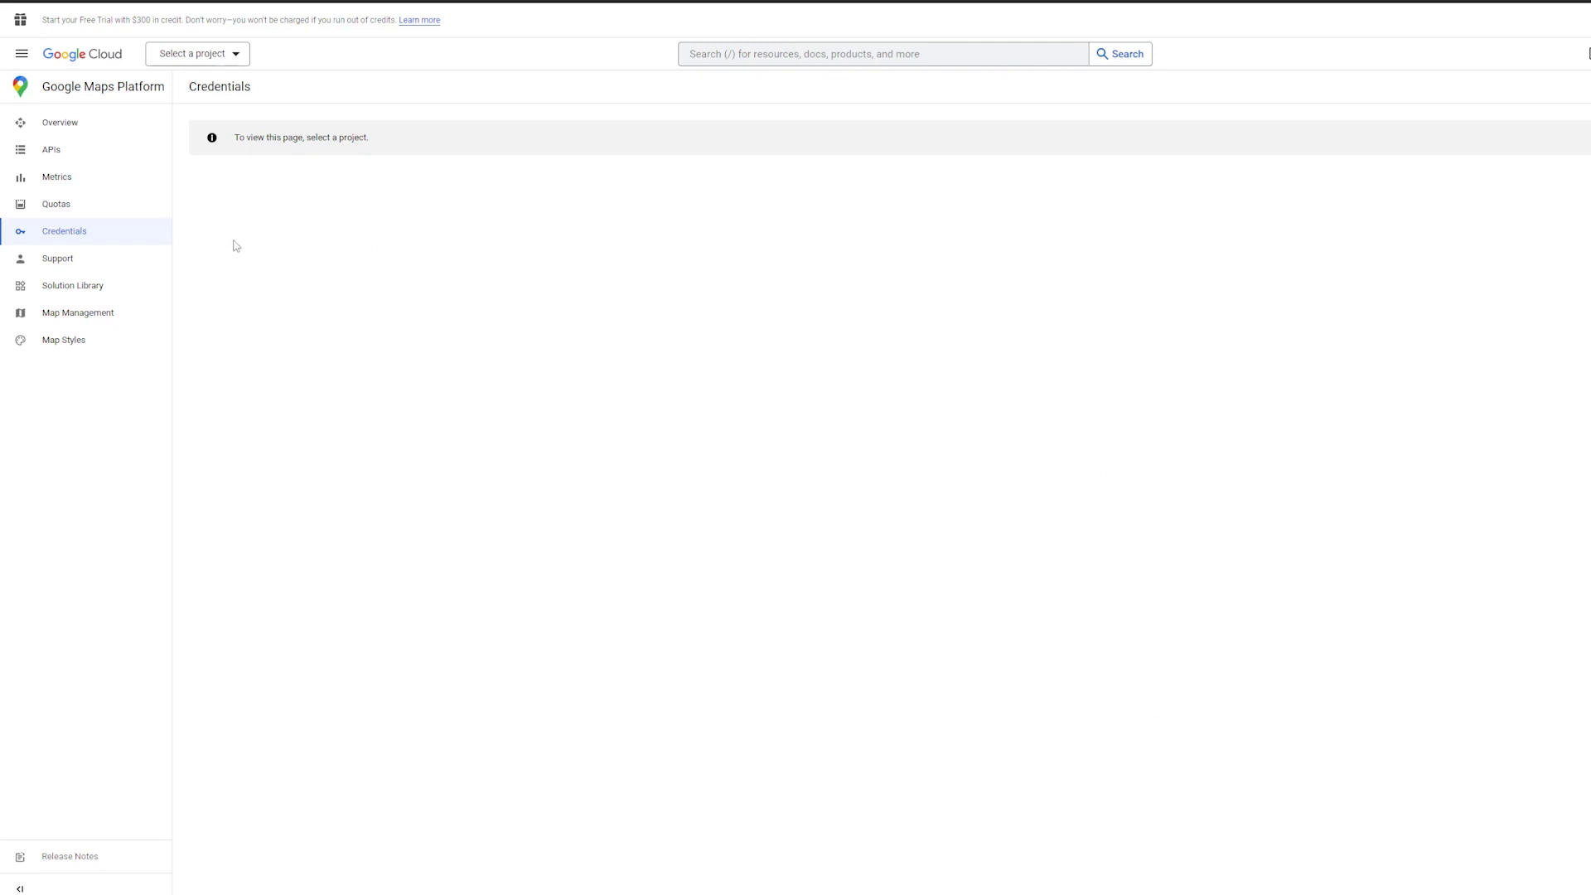
# Step: Create a Google Maps Platform project with a Maps API Key and leave it unrestricted
pyautogui.click(1584, 138)
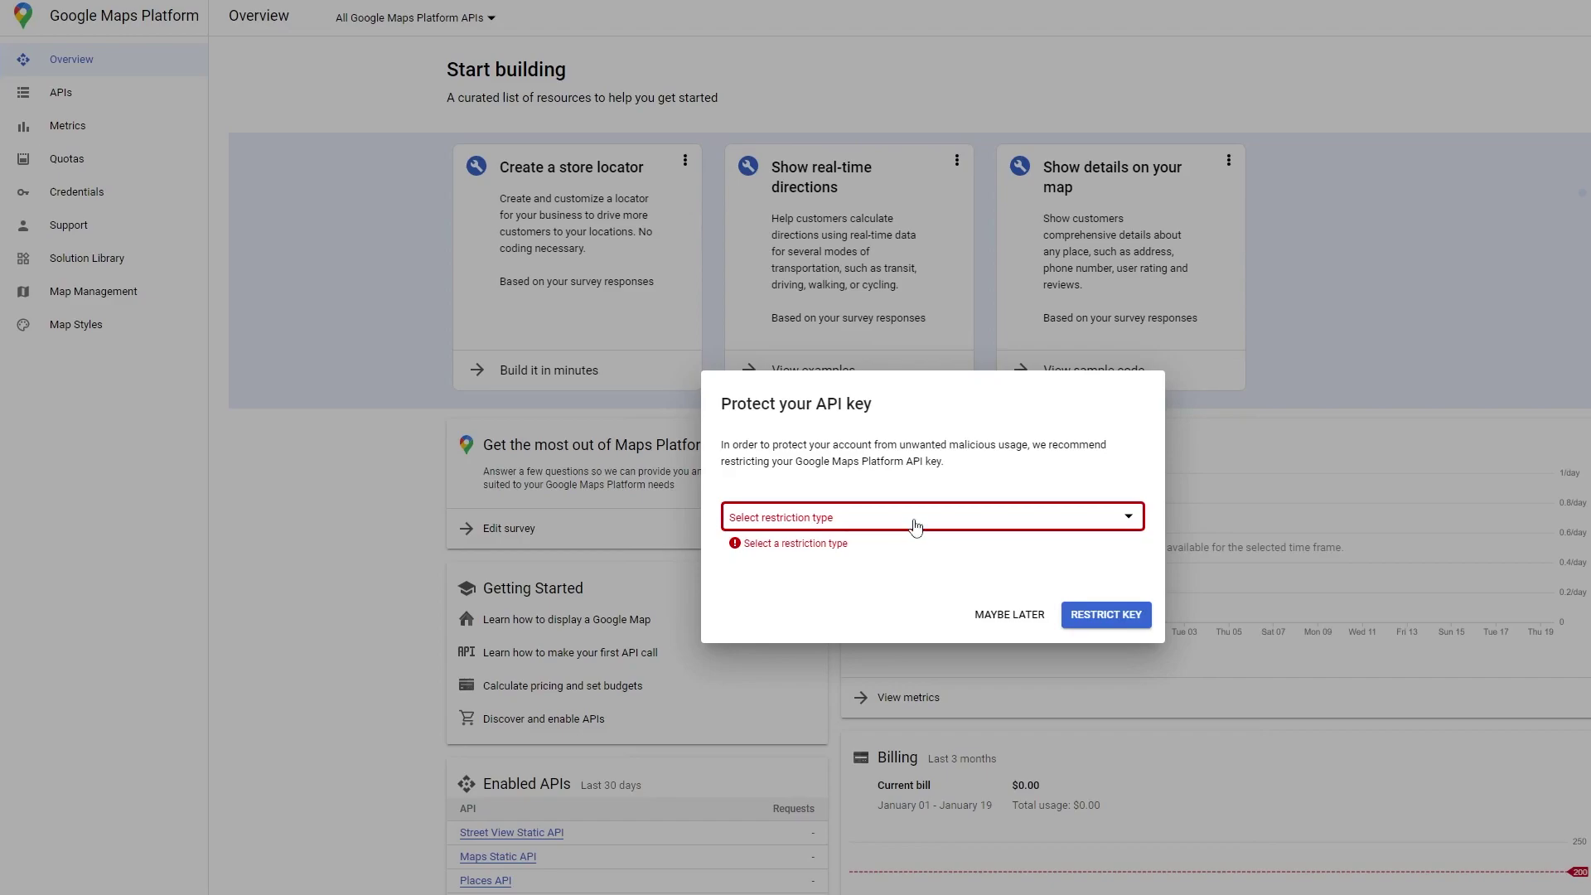
pyautogui.click(915, 527)
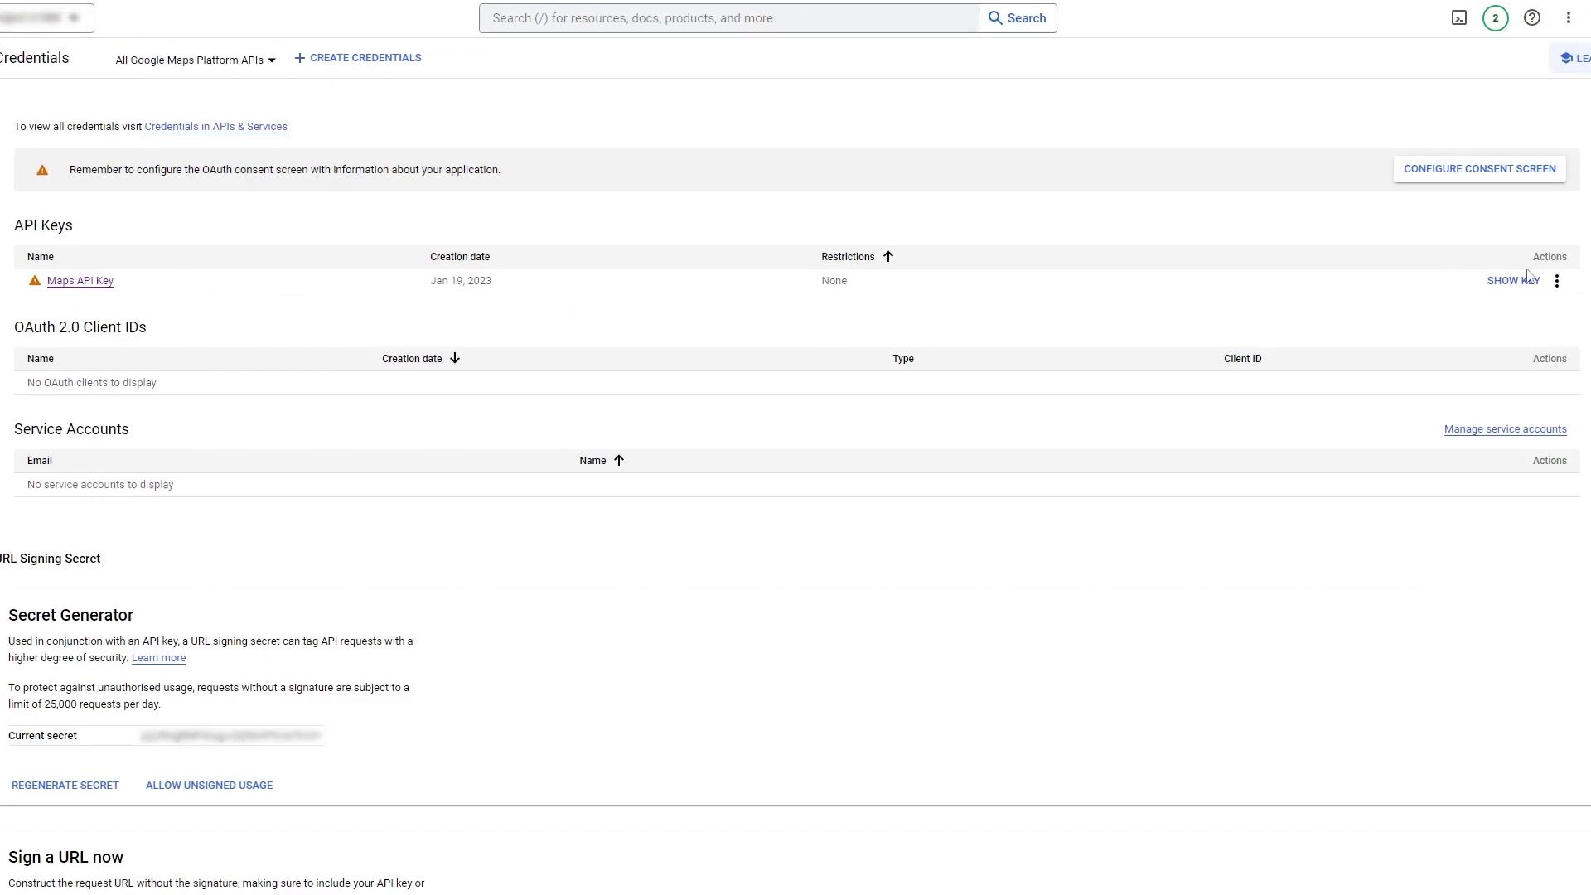
# Step: Reveal the Maps API Key value, dismiss it, and open the key's edit settings
pyautogui.click(1528, 285)
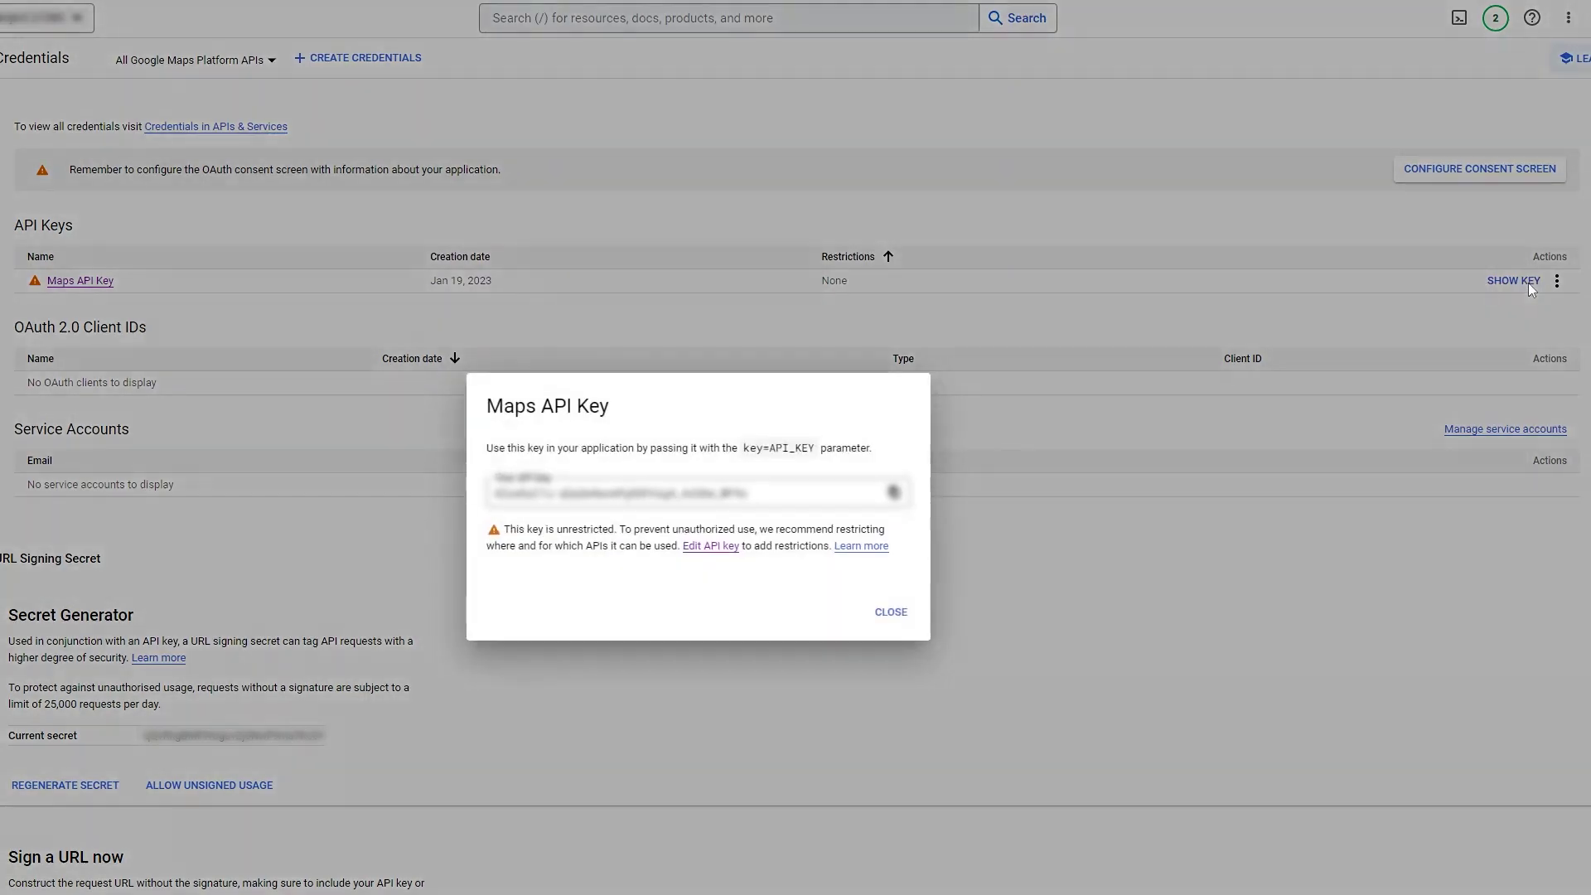
pyautogui.click(899, 617)
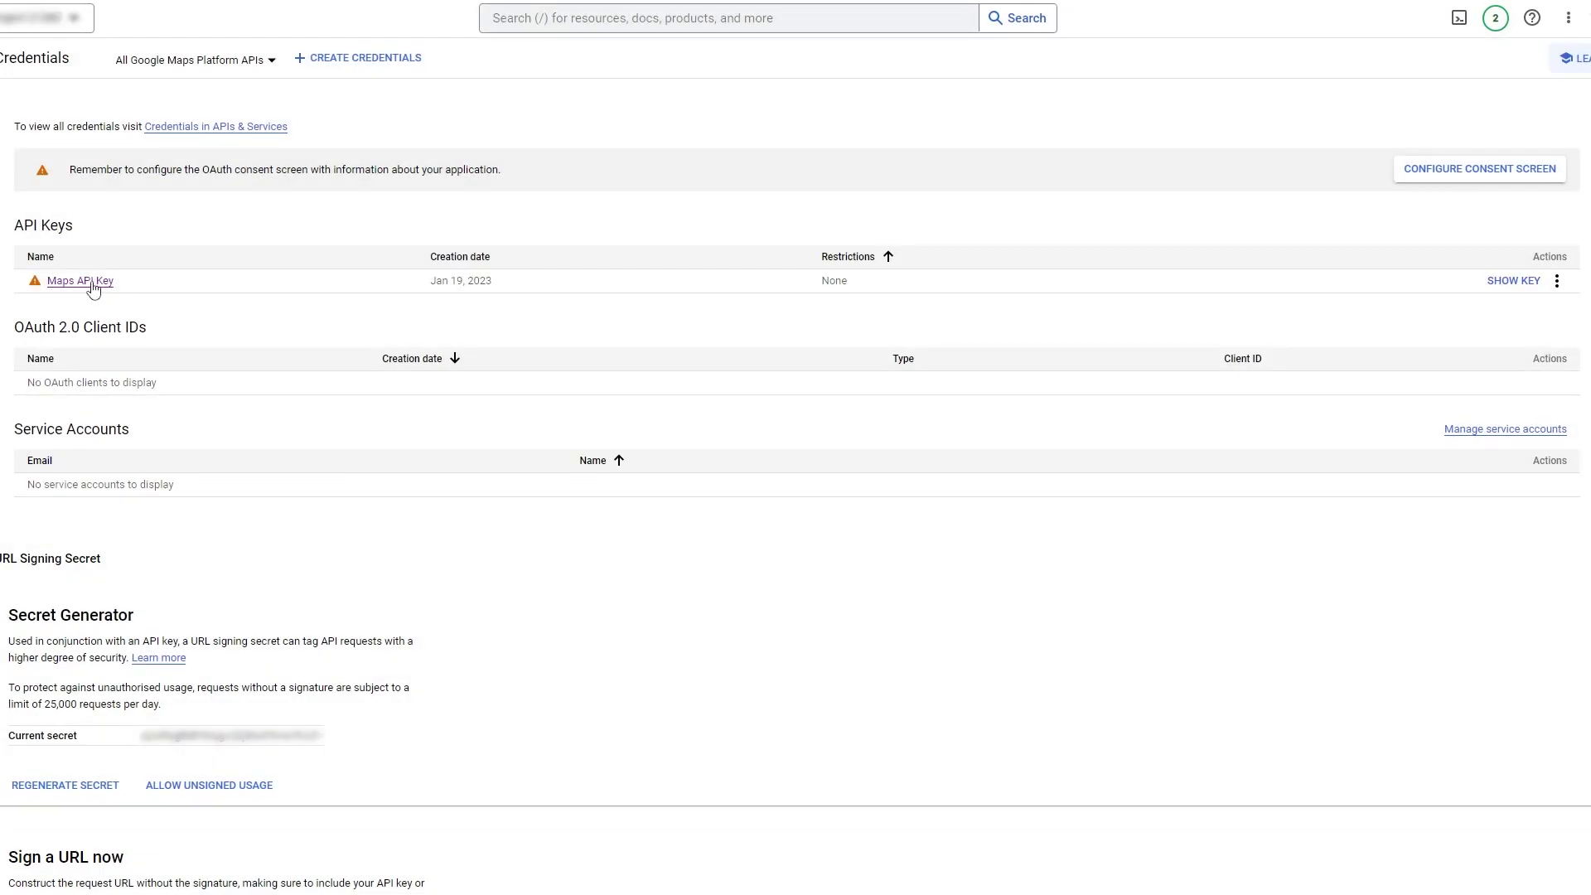
pyautogui.click(86, 283)
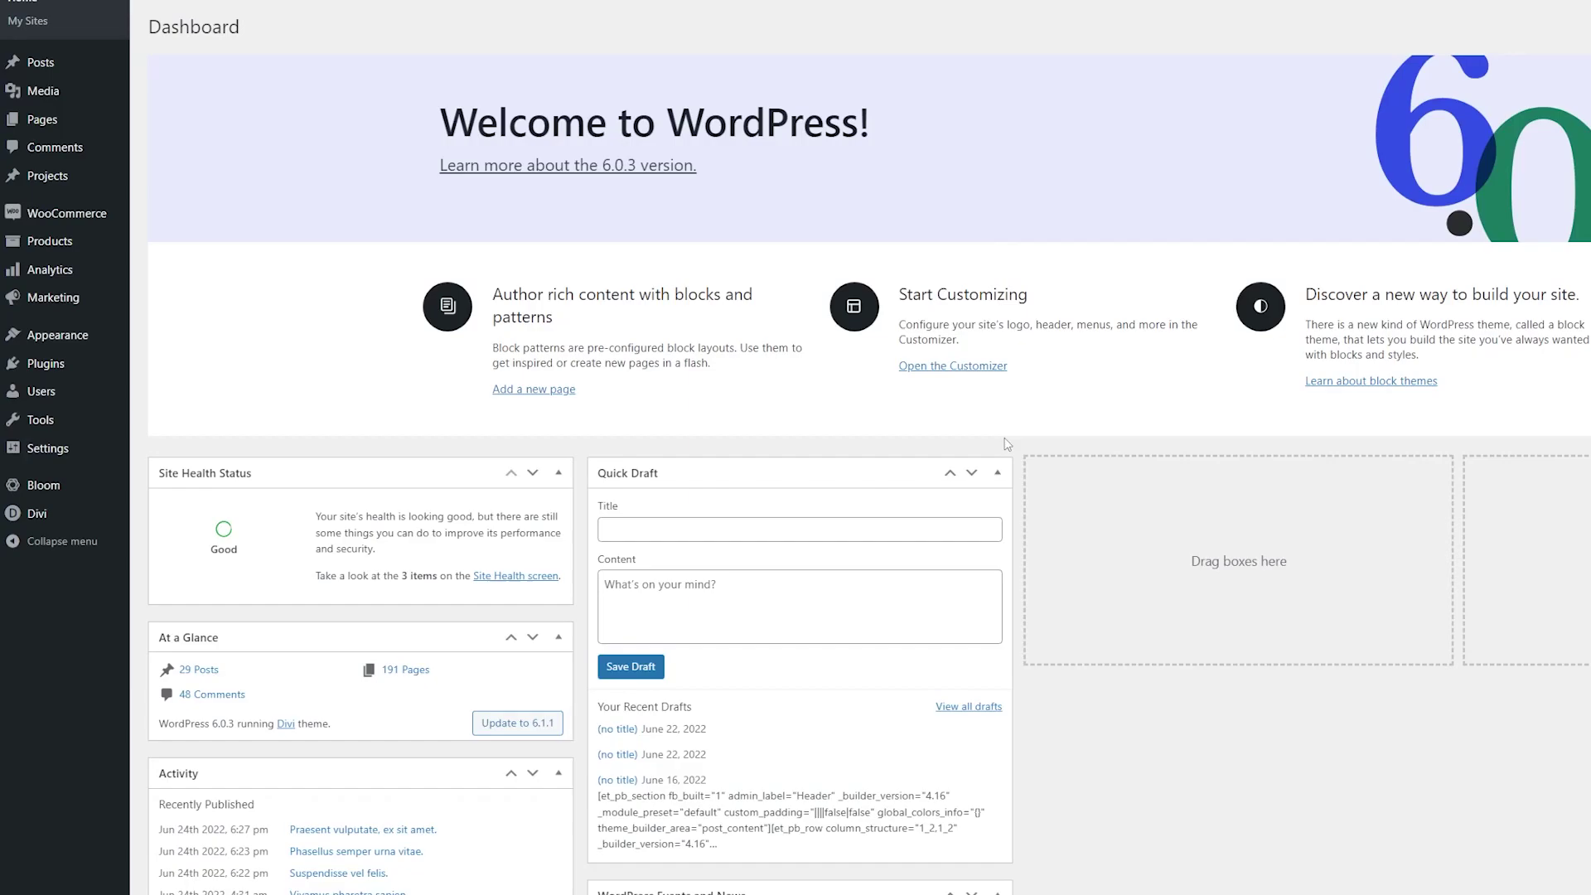
# Step: Check the Google API Key field in Divi Theme Options, then return to the Dashboard
pyautogui.moveTo(35, 546)
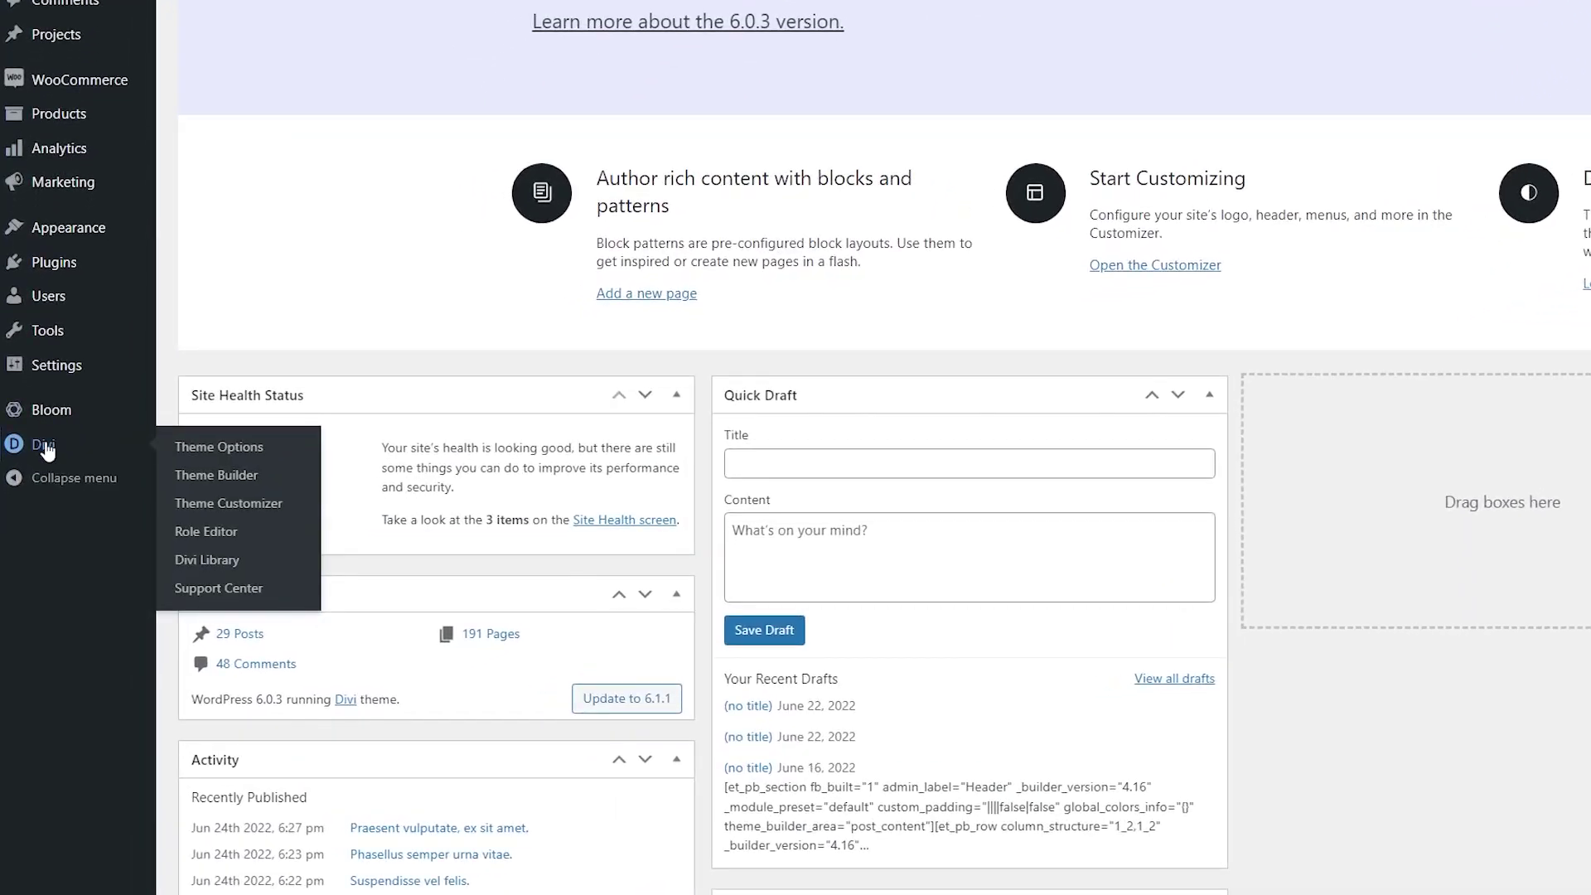
pyautogui.click(245, 454)
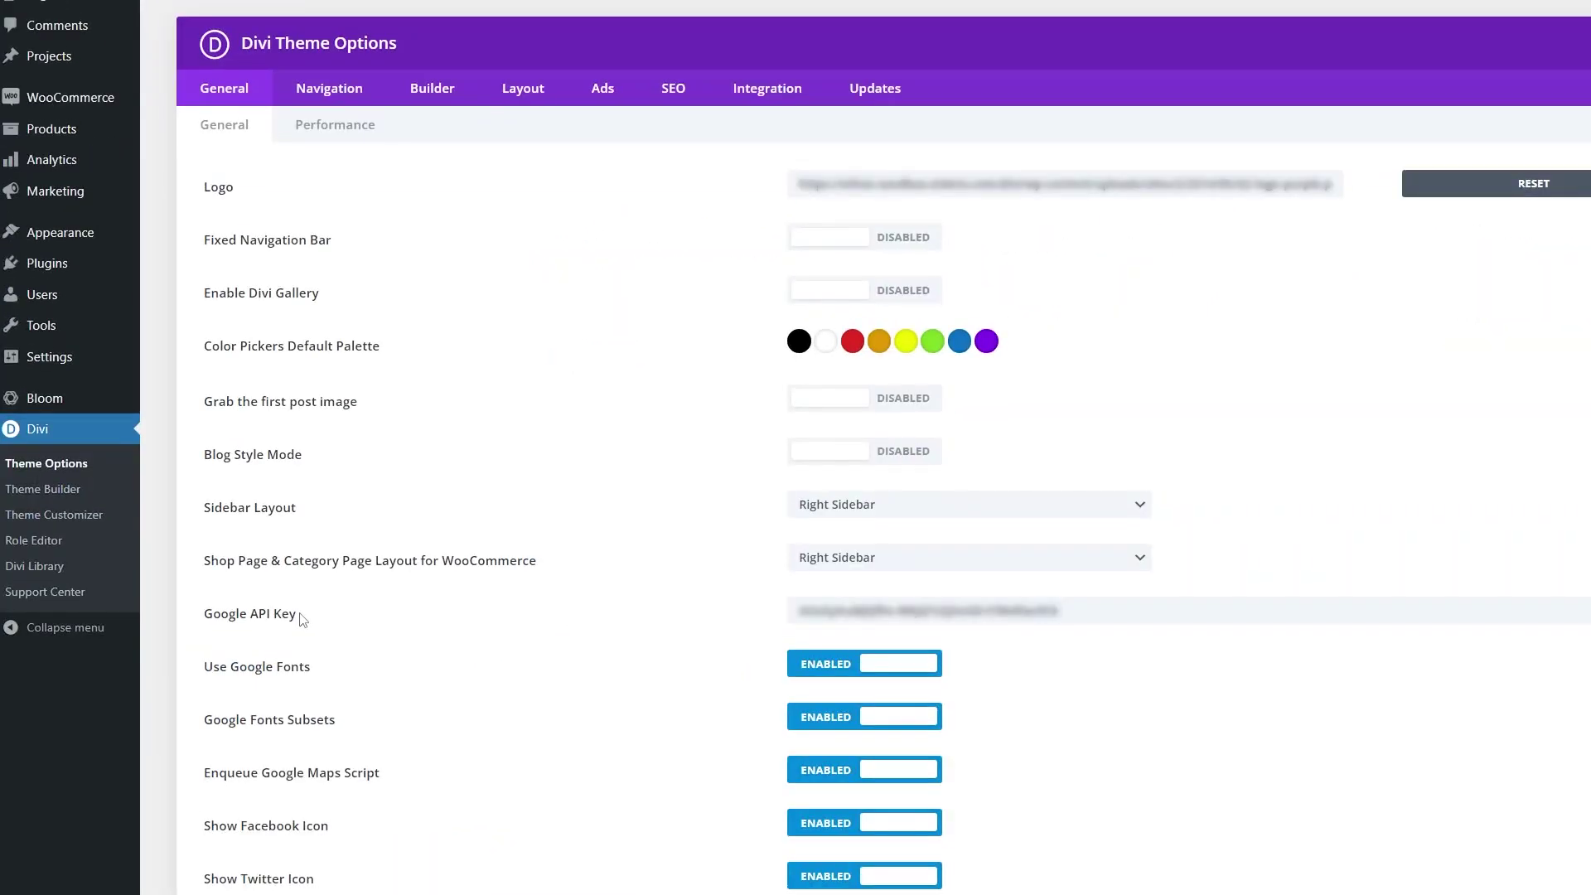
pyautogui.moveTo(206, 614); pyautogui.dragTo(333, 631)
pyautogui.click(336, 633)
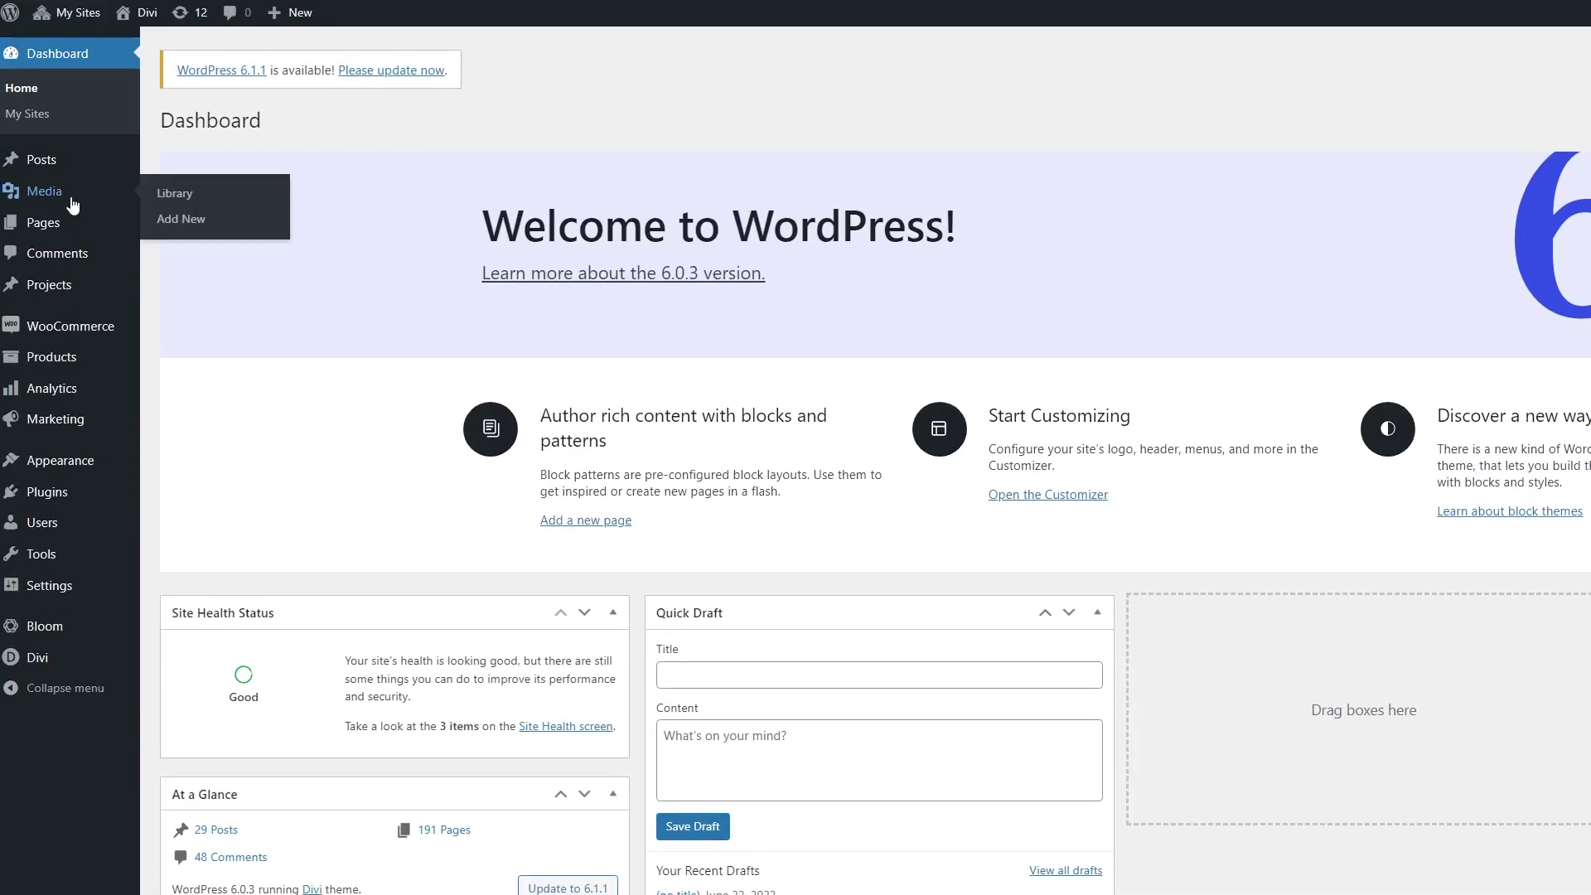
# Step: Build a new page with Divi and apply the Photography Studio Contact layout found by searching 'photo'
pyautogui.moveTo(43, 59)
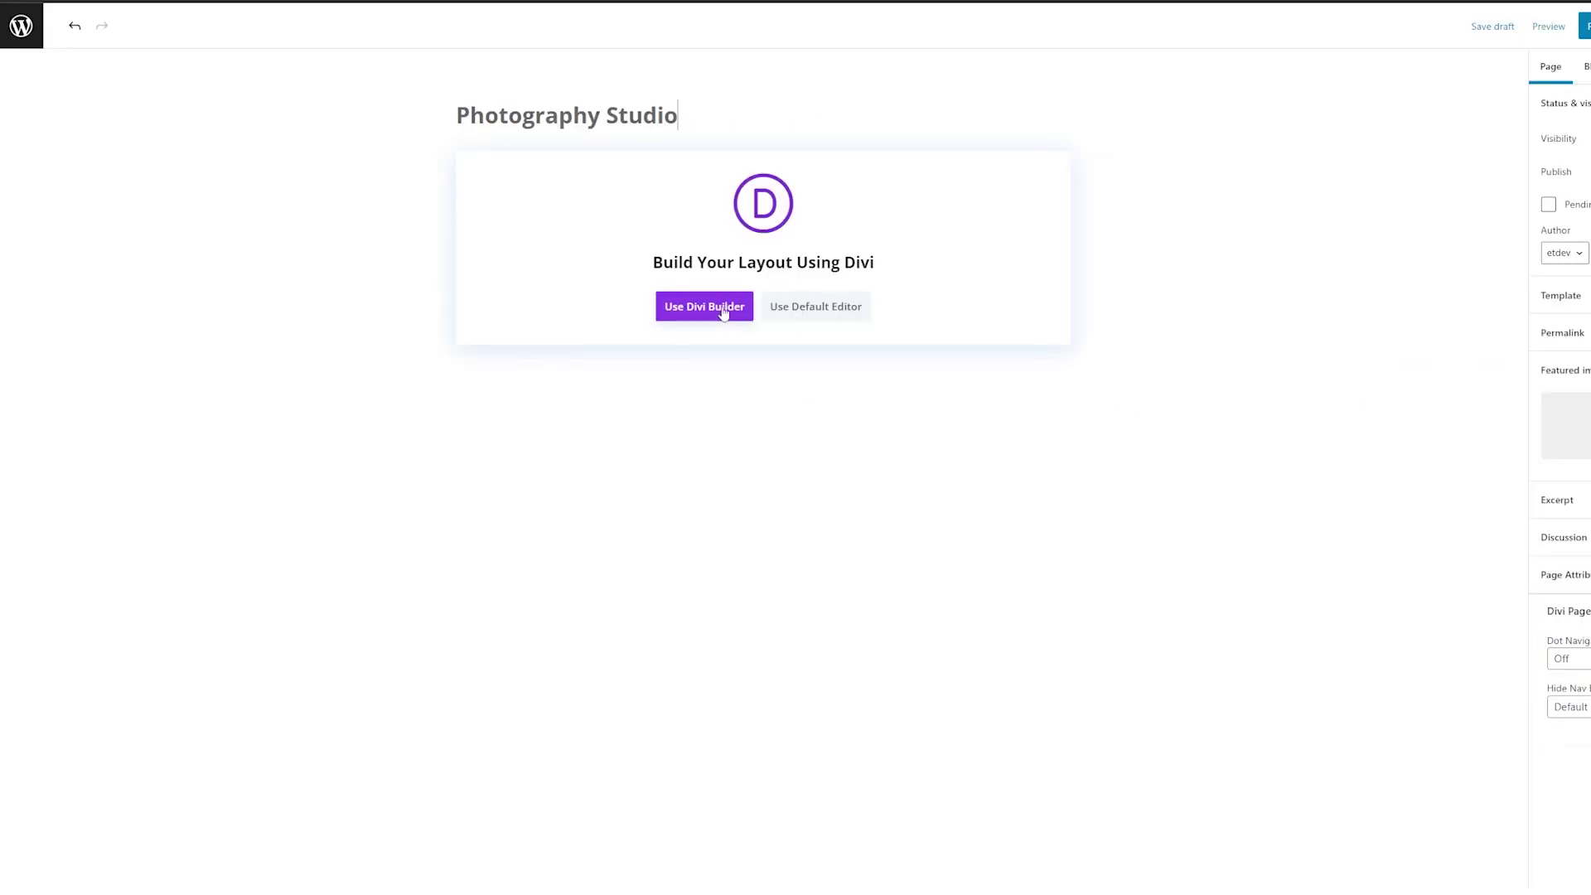
pyautogui.click(723, 308)
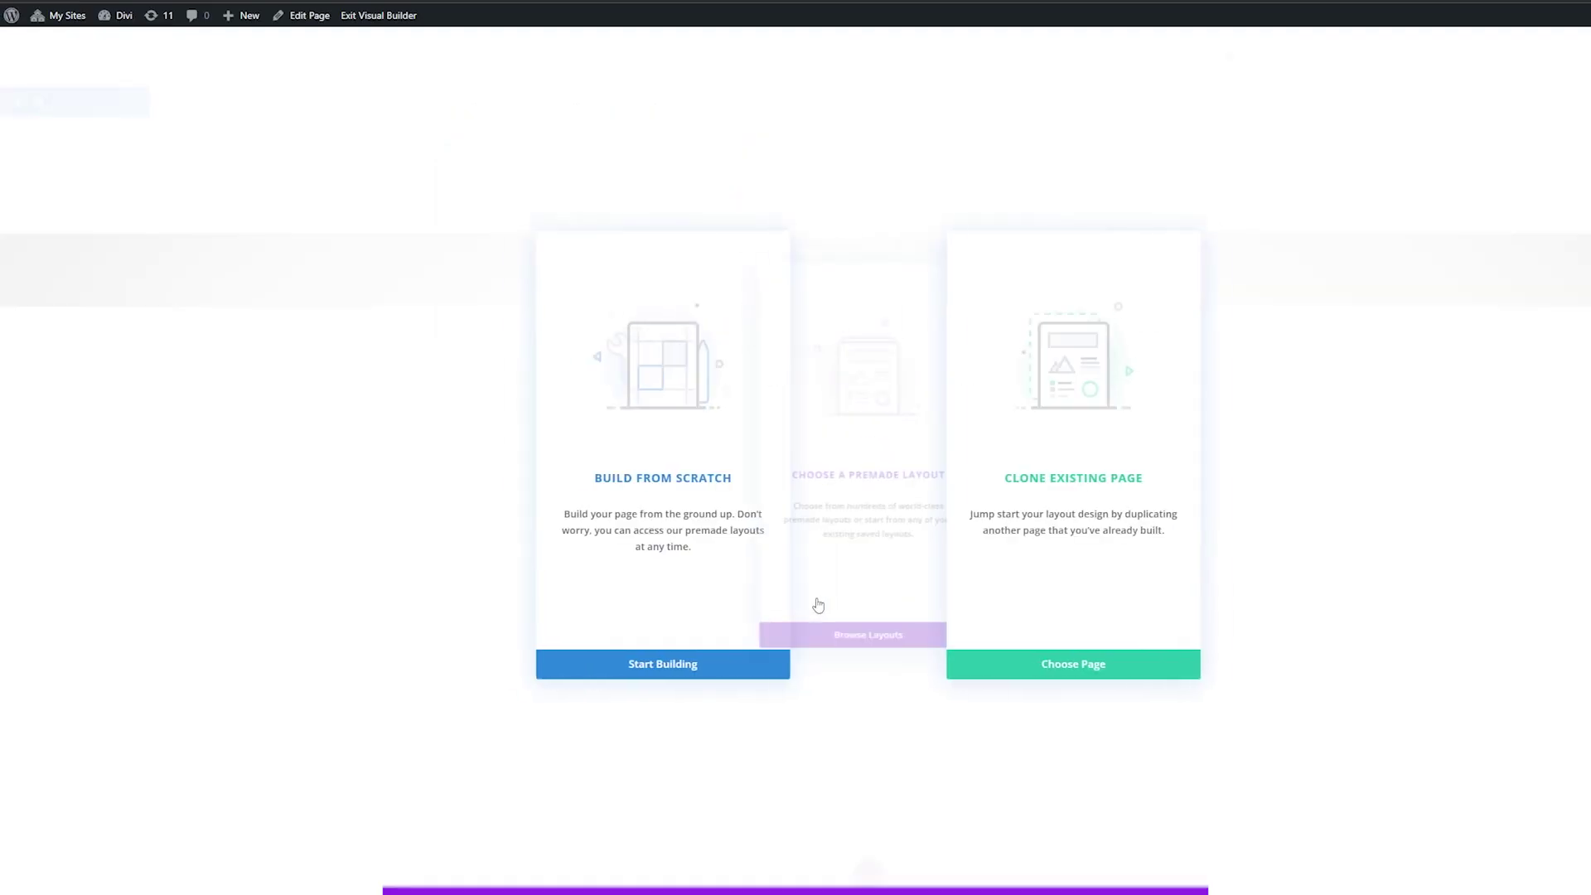
pyautogui.click(889, 671)
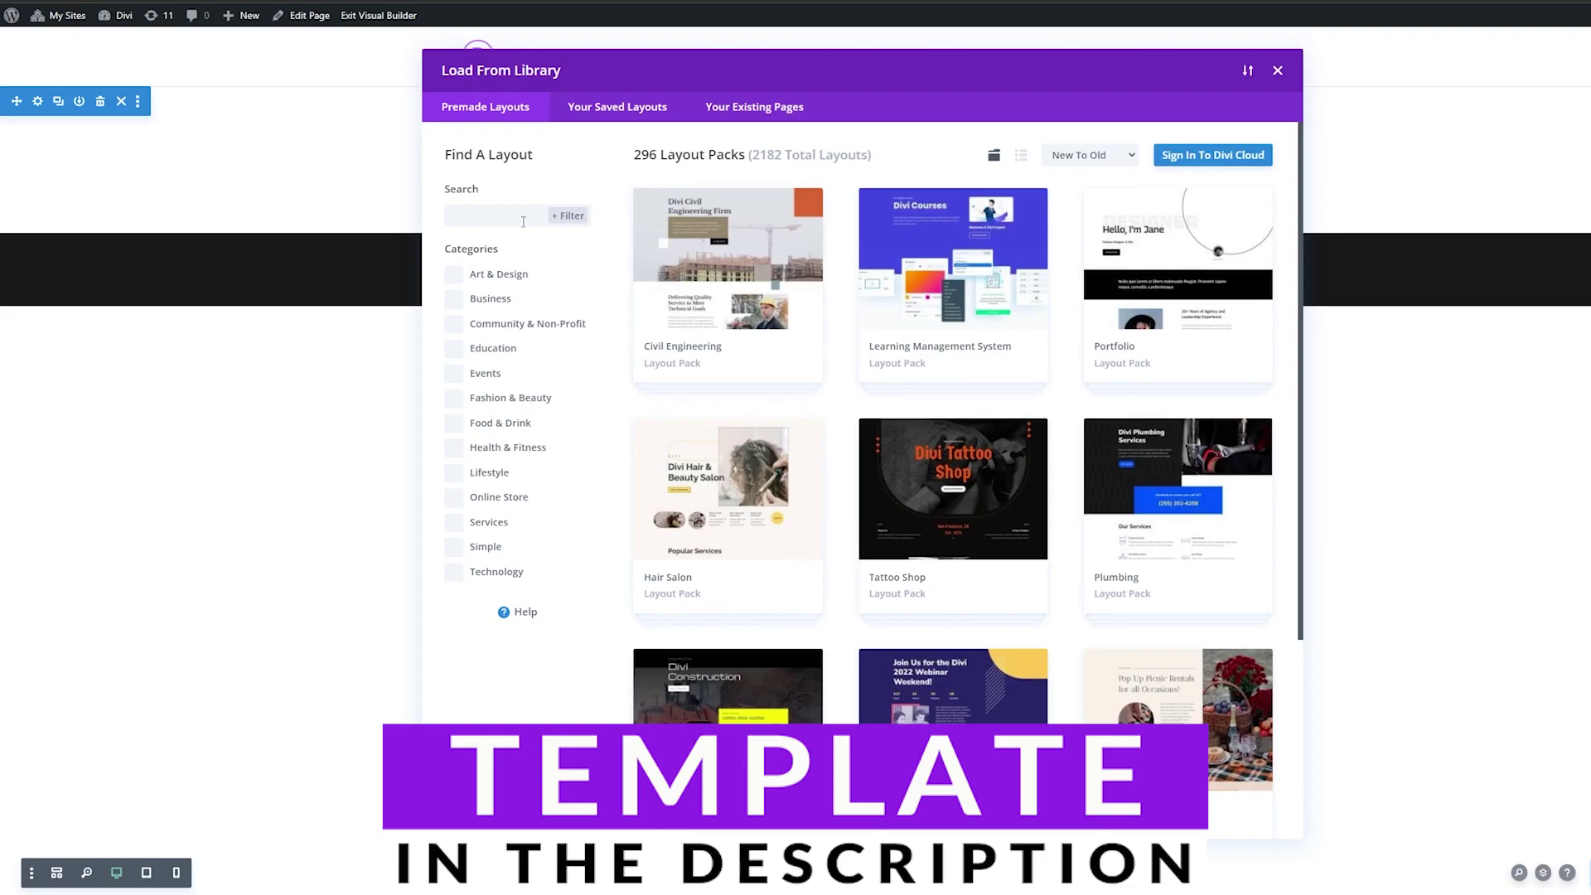
pyautogui.write('photo')
pyautogui.click(750, 346)
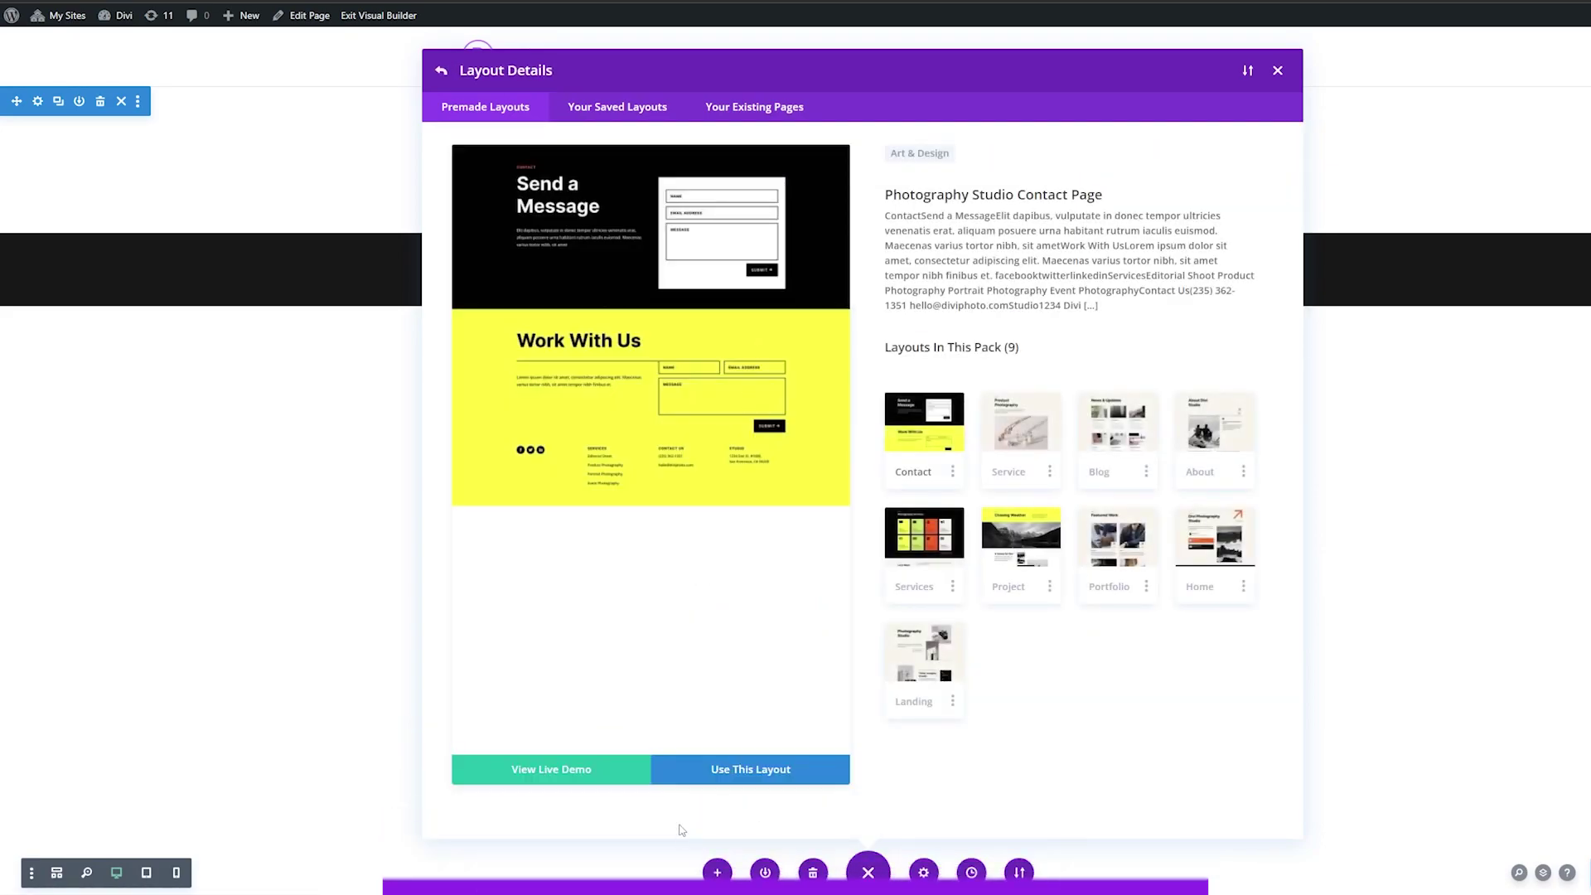
pyautogui.click(710, 767)
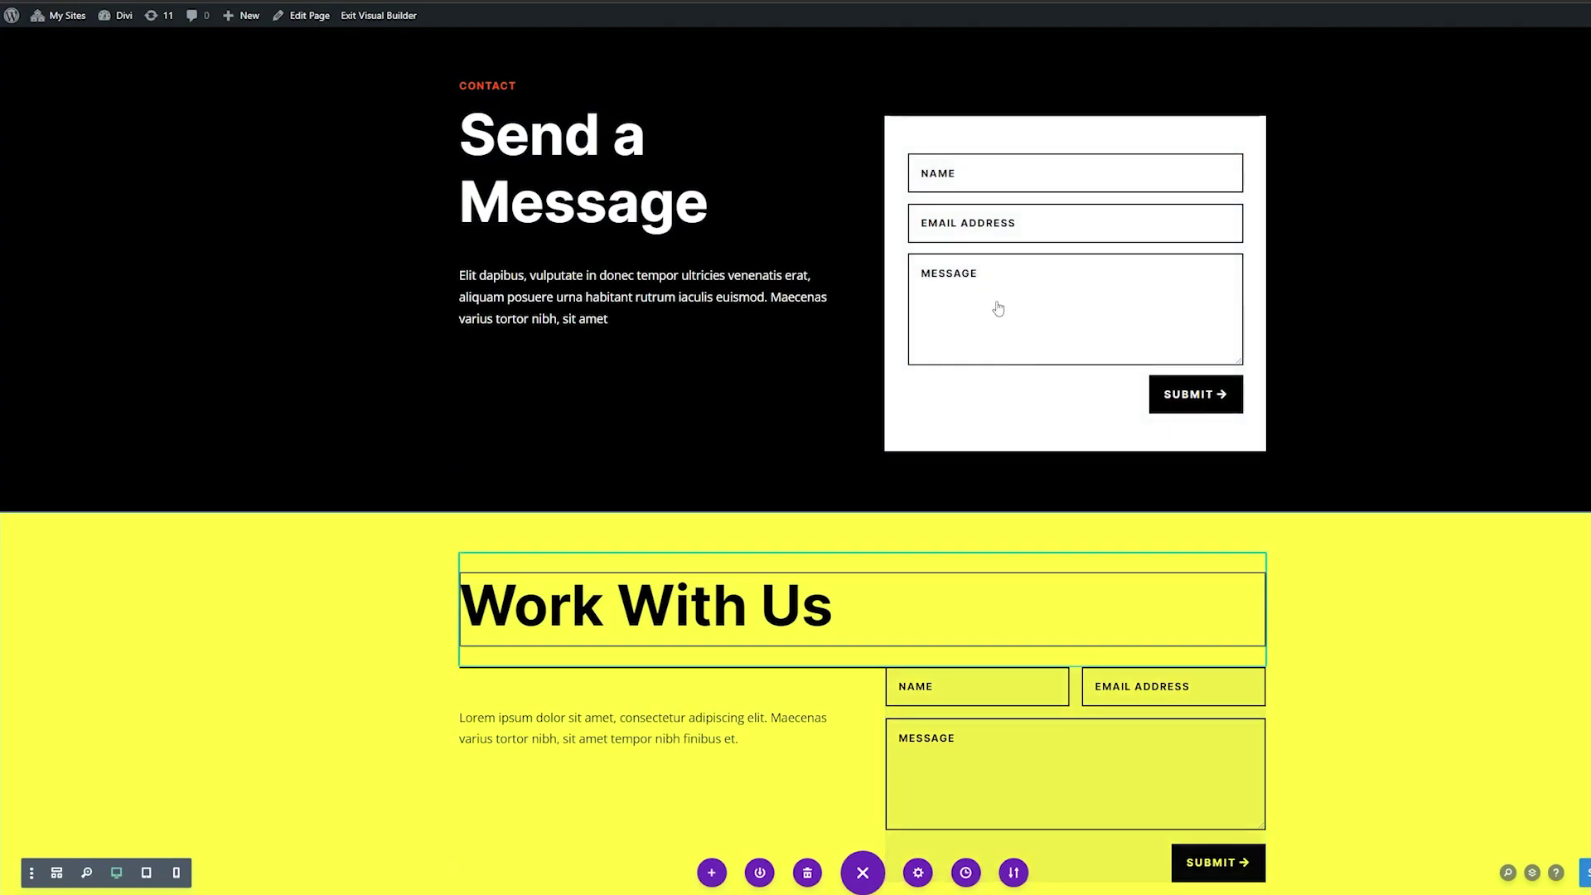
pyautogui.scroll(-1, 704, 464)
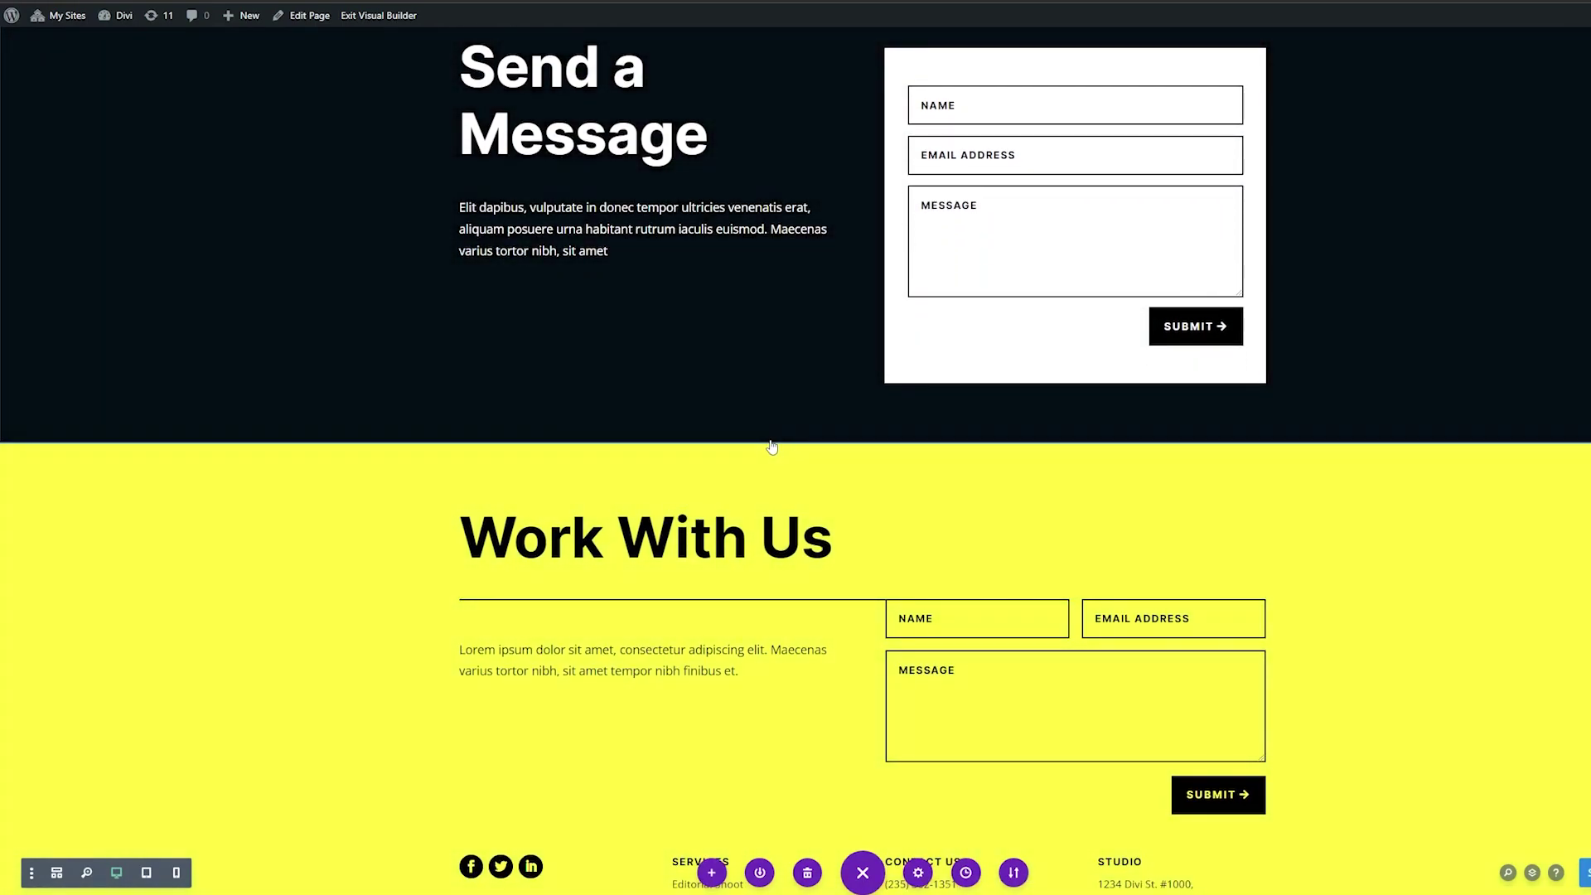
pyautogui.moveTo(770, 448)
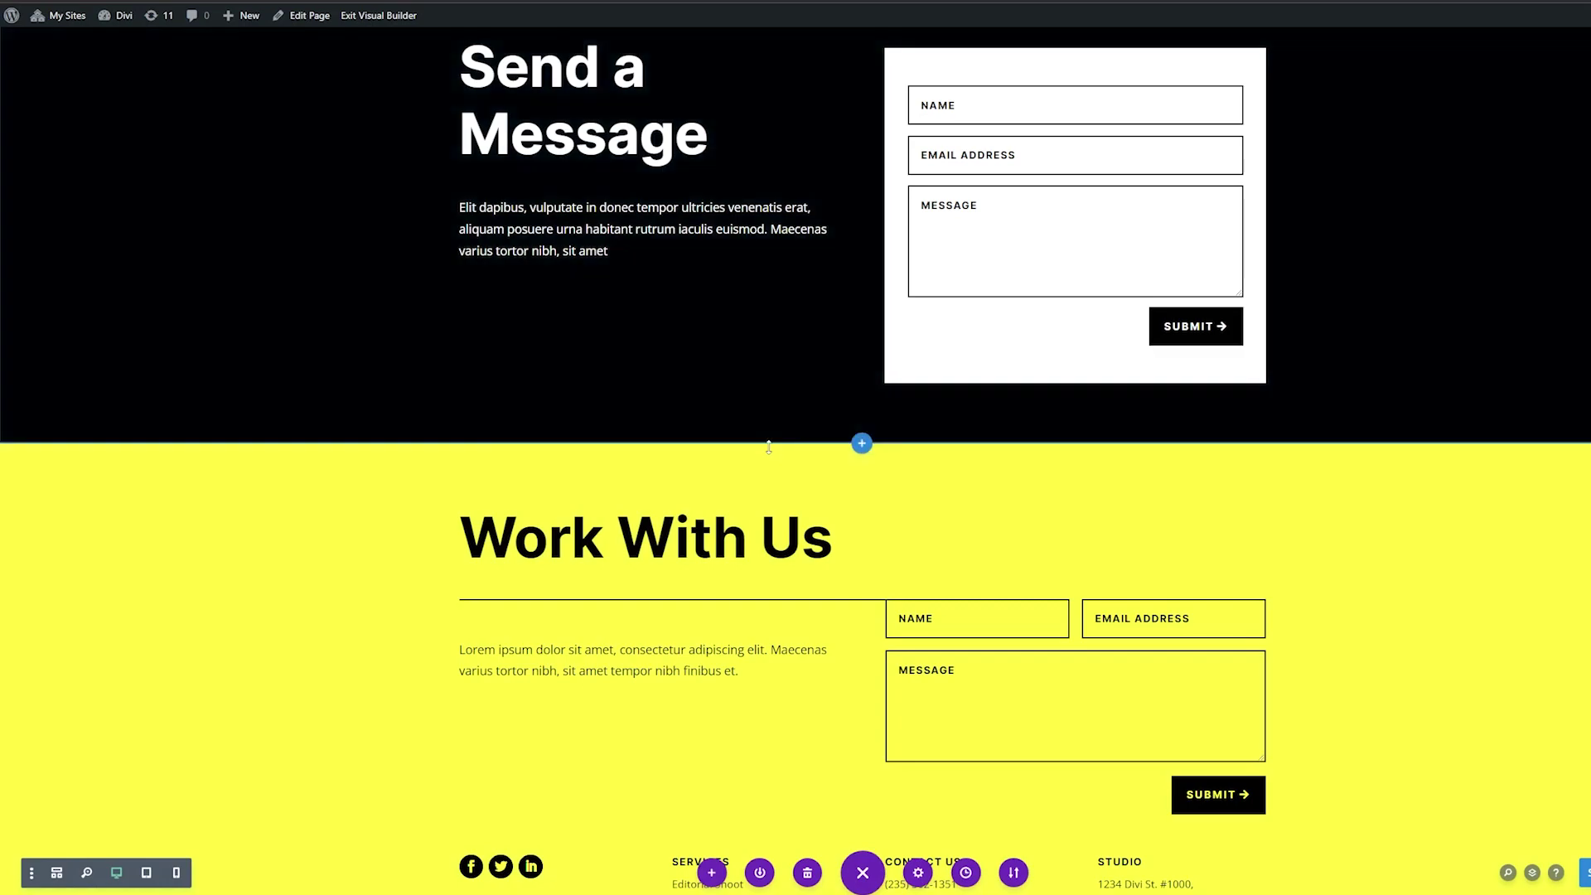
# Step: Insert a regular section below the black section, skipping the row layout
pyautogui.click(863, 445)
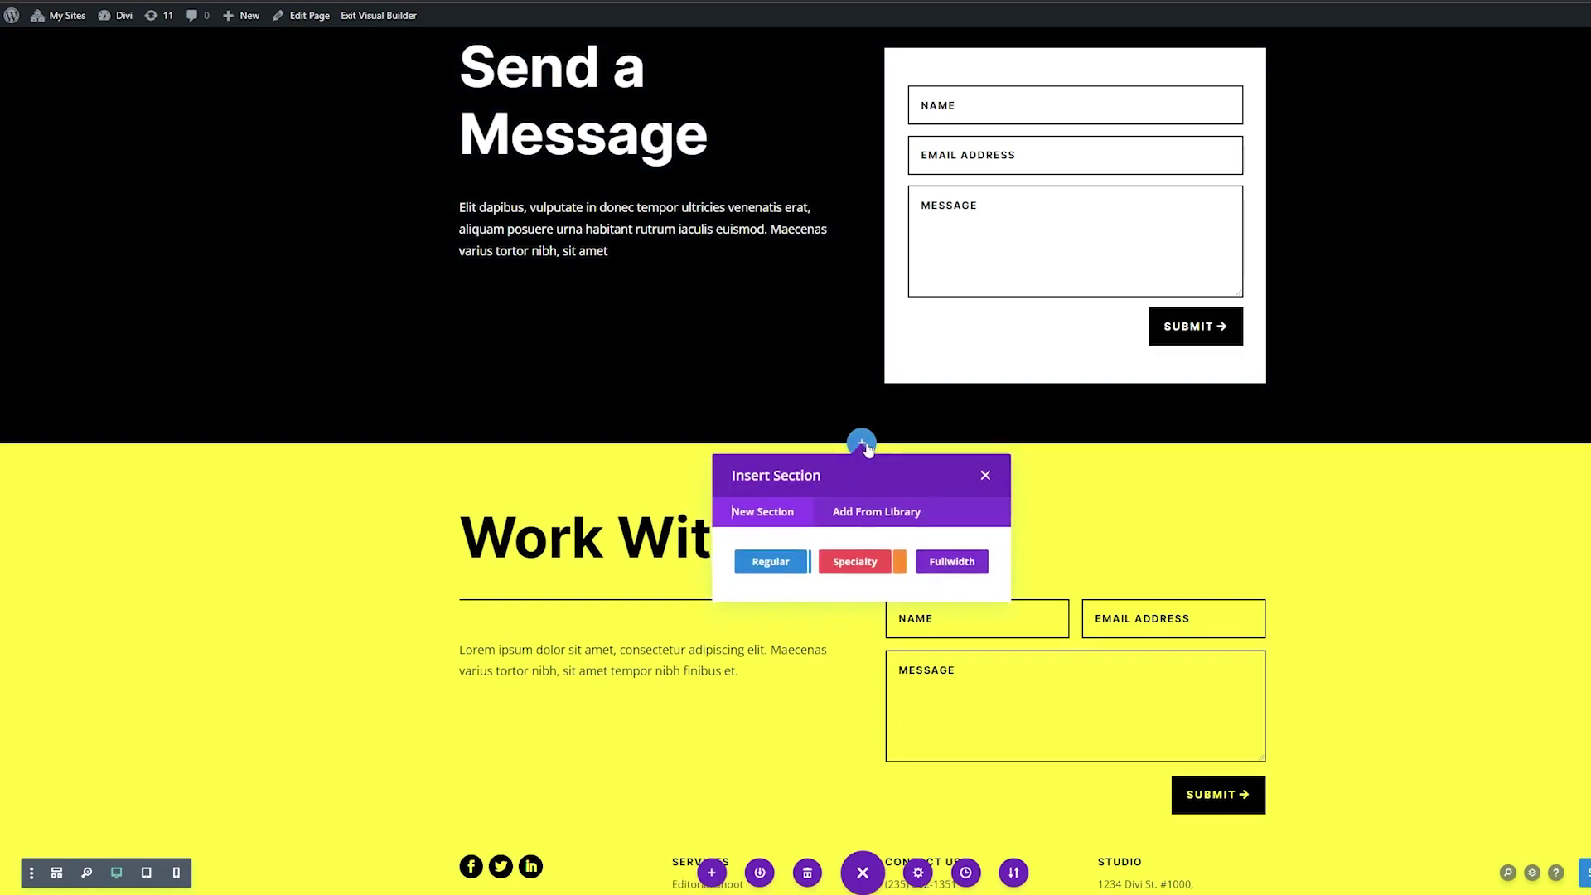
pyautogui.click(787, 569)
pyautogui.click(1102, 514)
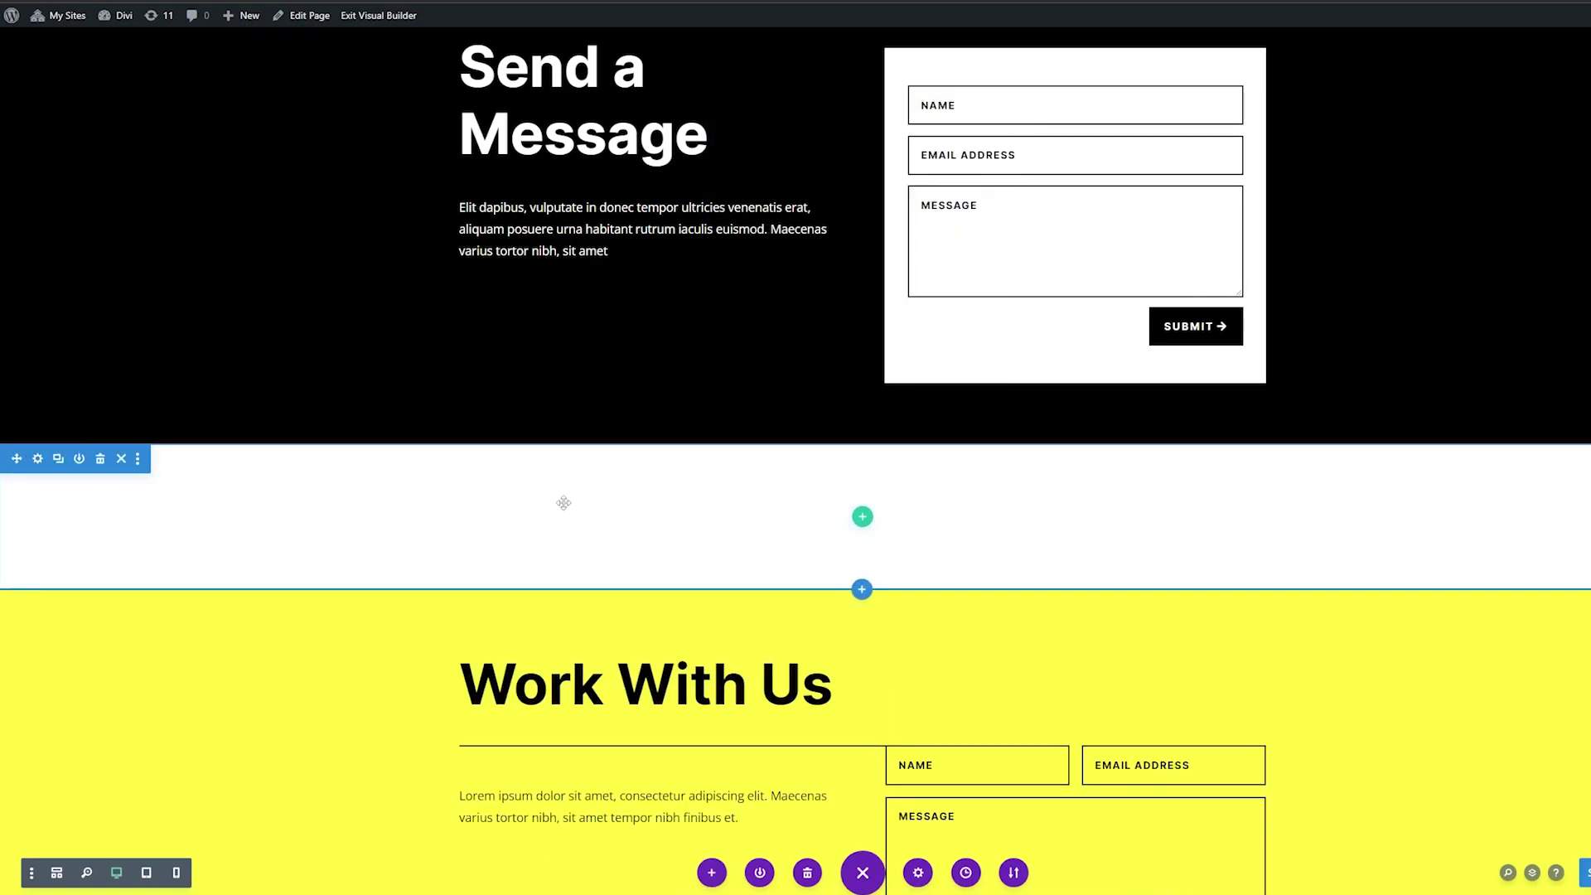
# Step: Give the new section a #f6f5ee background colour and save
pyautogui.click(37, 462)
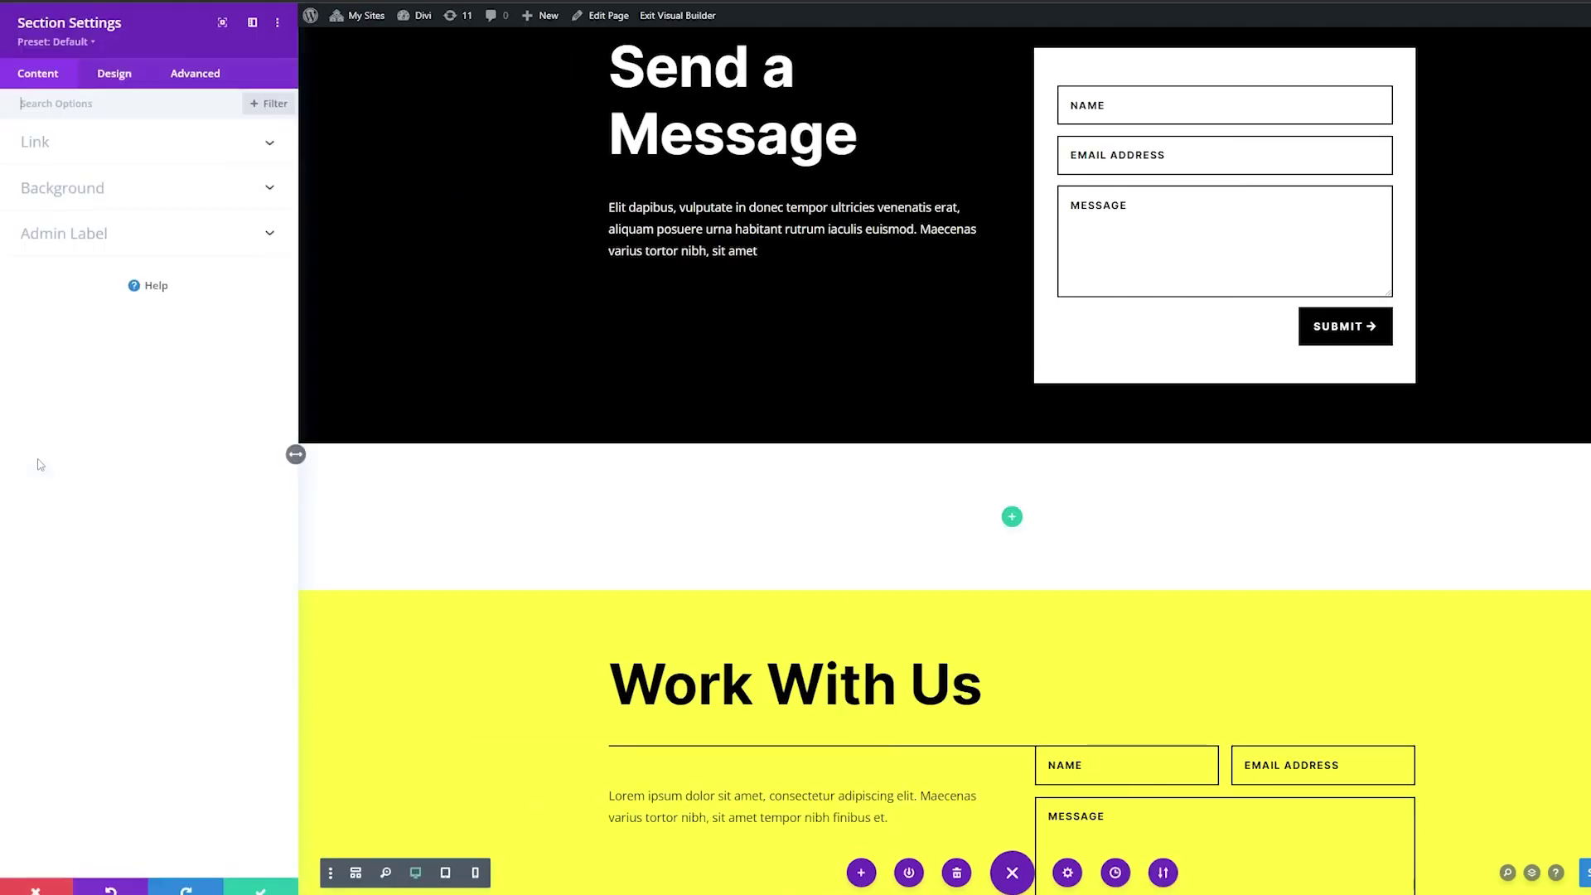
pyautogui.click(58, 190)
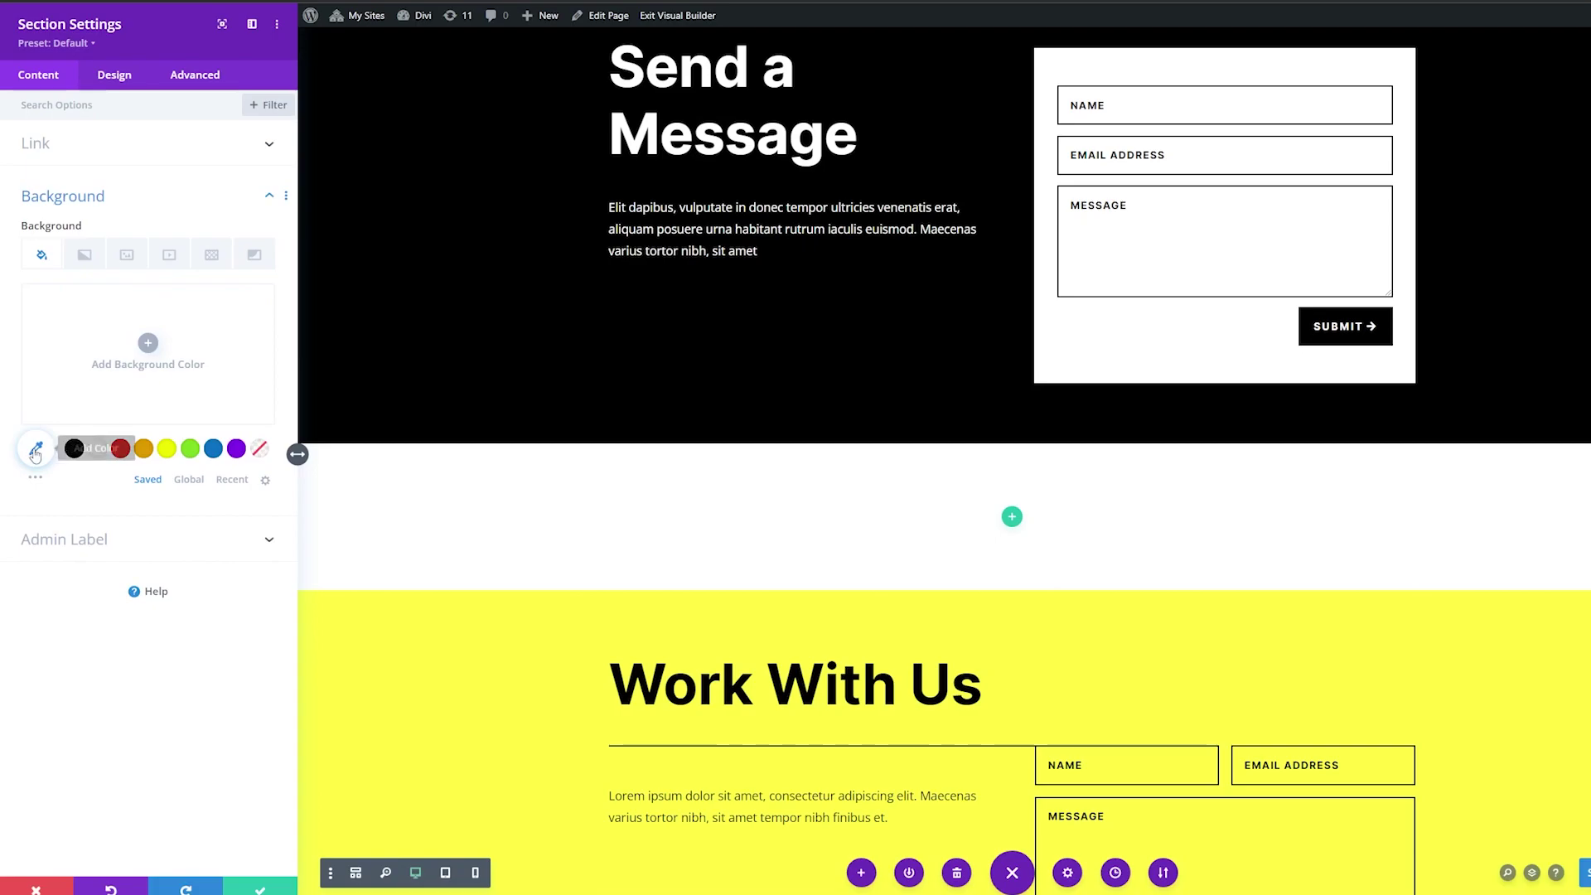
pyautogui.click(149, 344)
pyautogui.write('#f6f5ee')
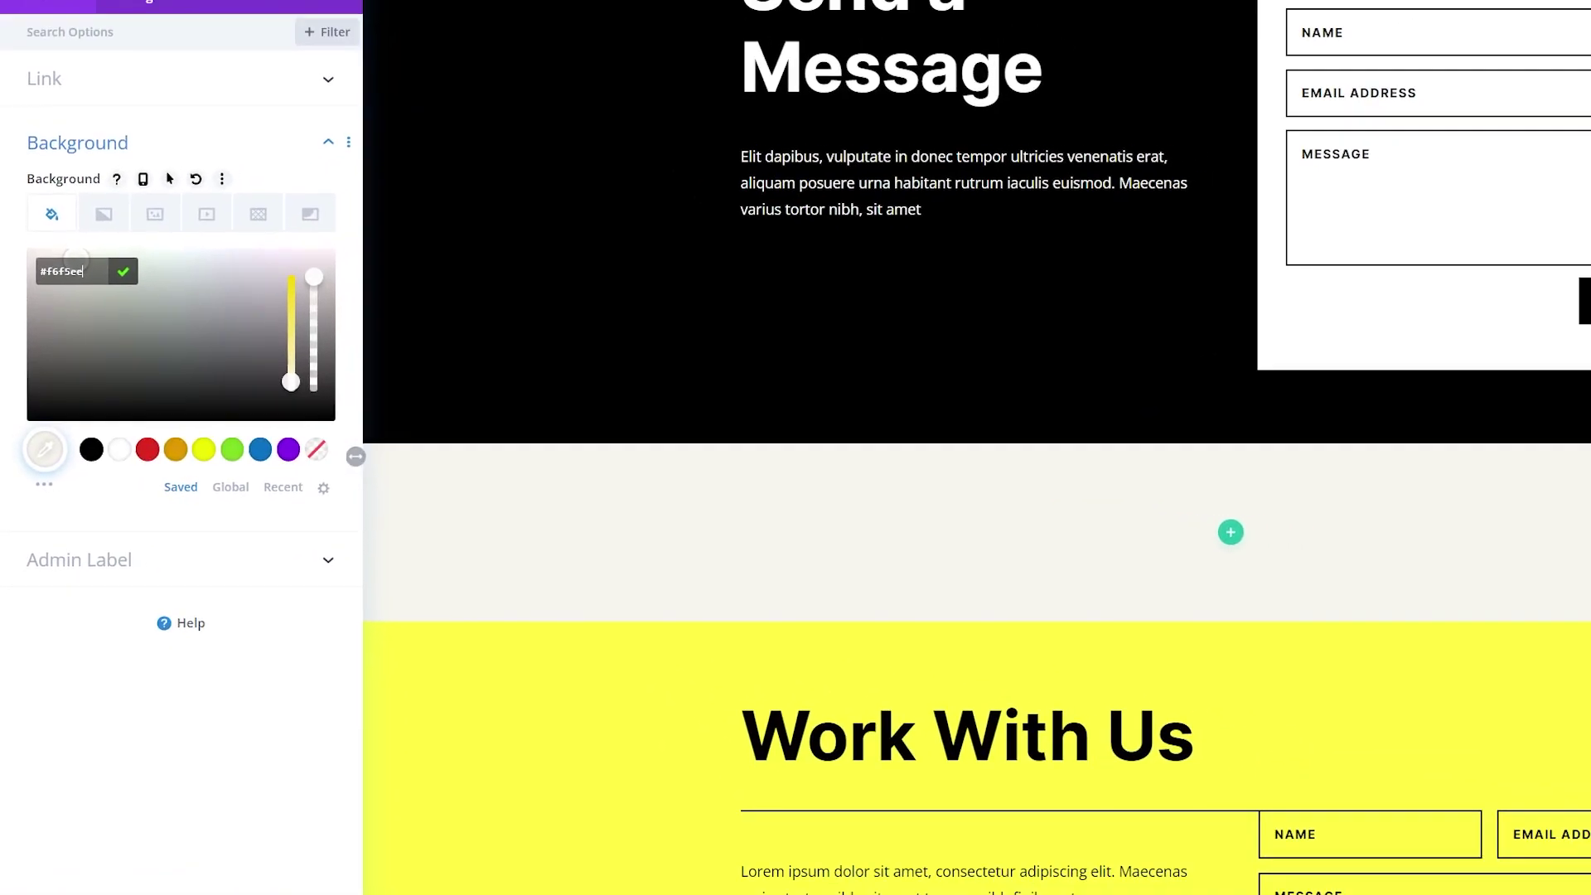
pyautogui.click(248, 883)
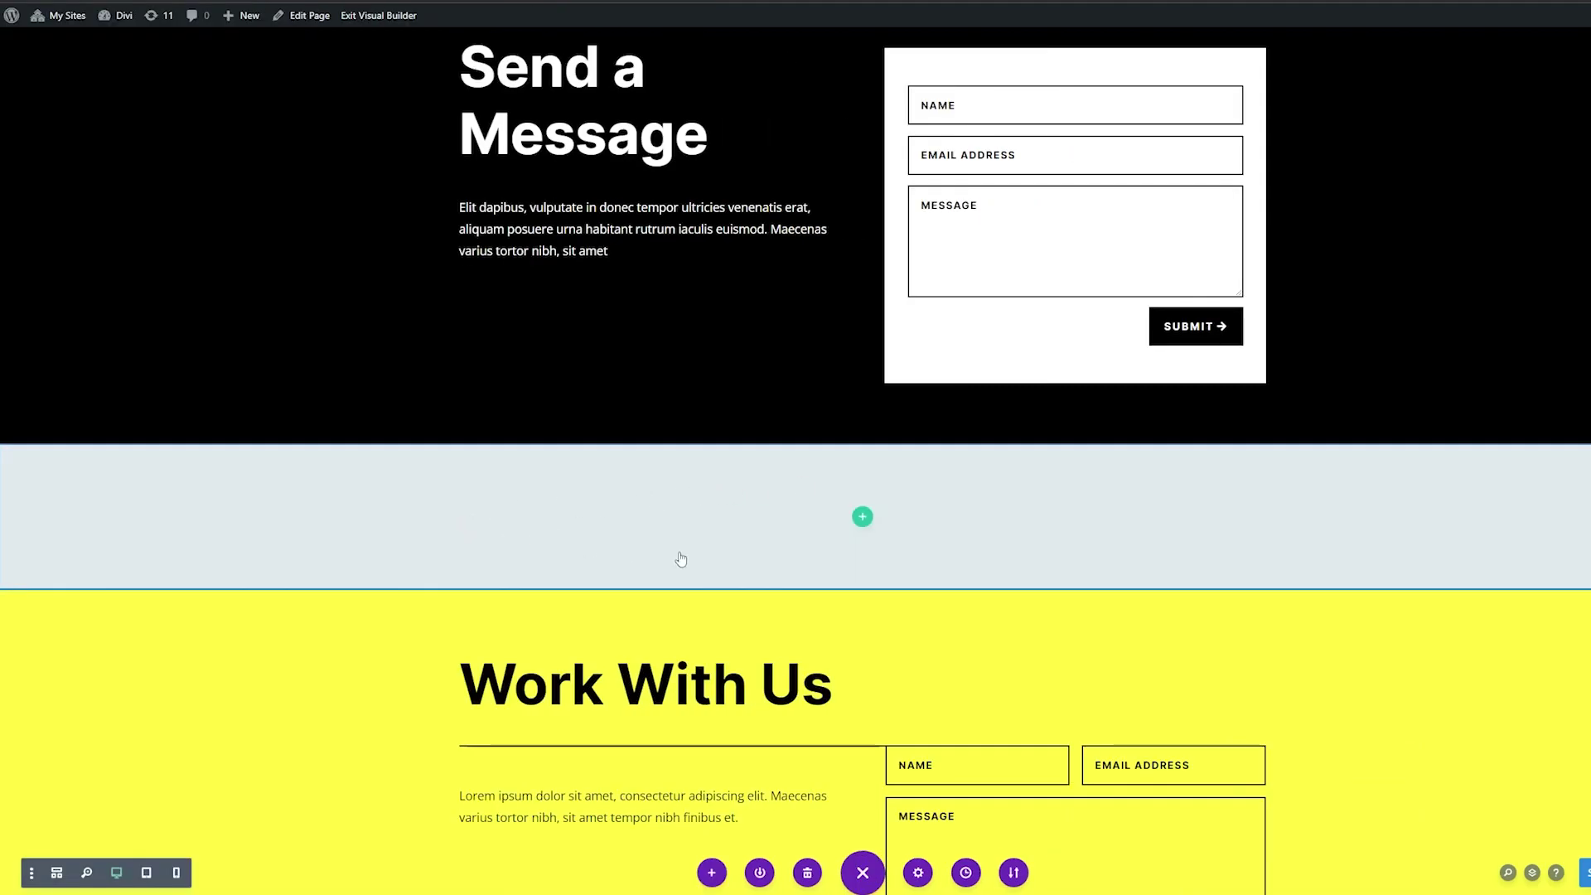
# Step: Add a one-column row with a Text module reading 'Location', formatted as Heading 4
pyautogui.click(863, 517)
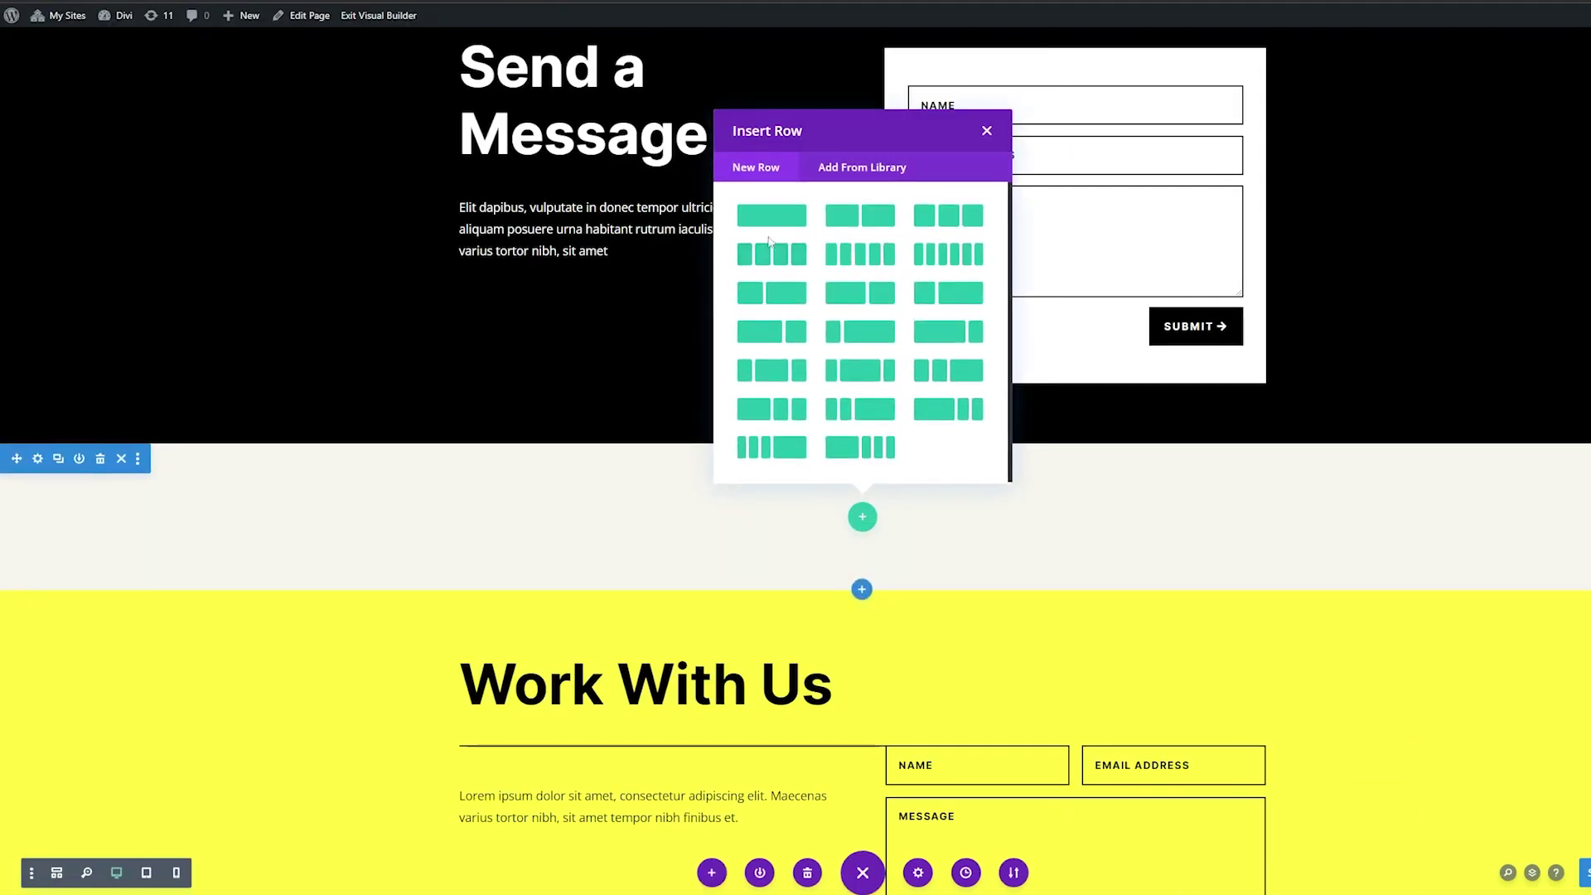
pyautogui.click(774, 220)
pyautogui.write('text')
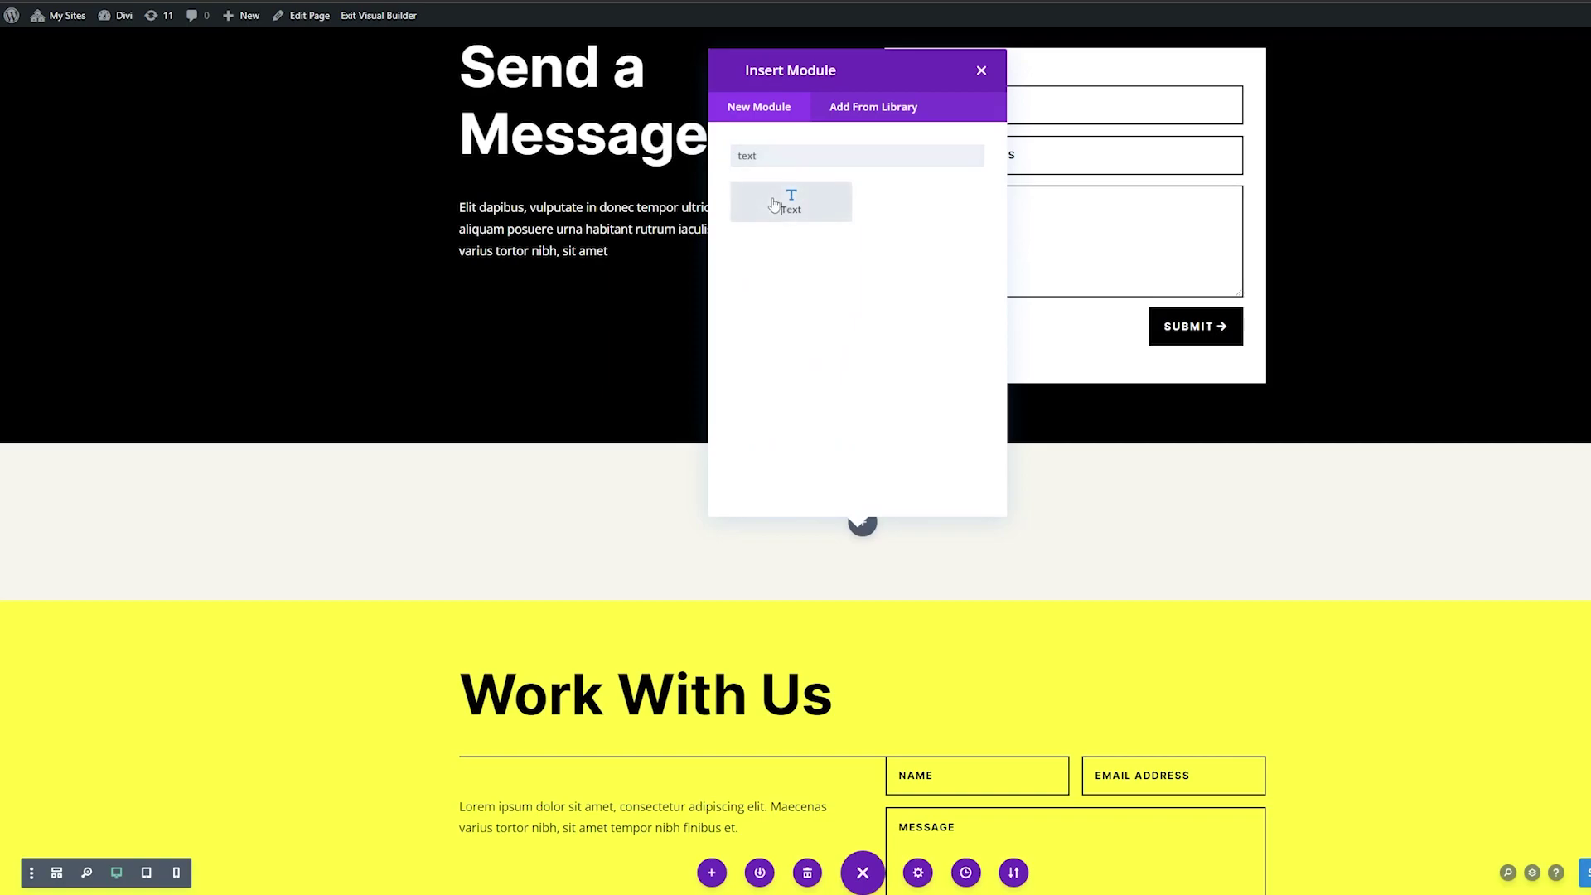
pyautogui.click(774, 205)
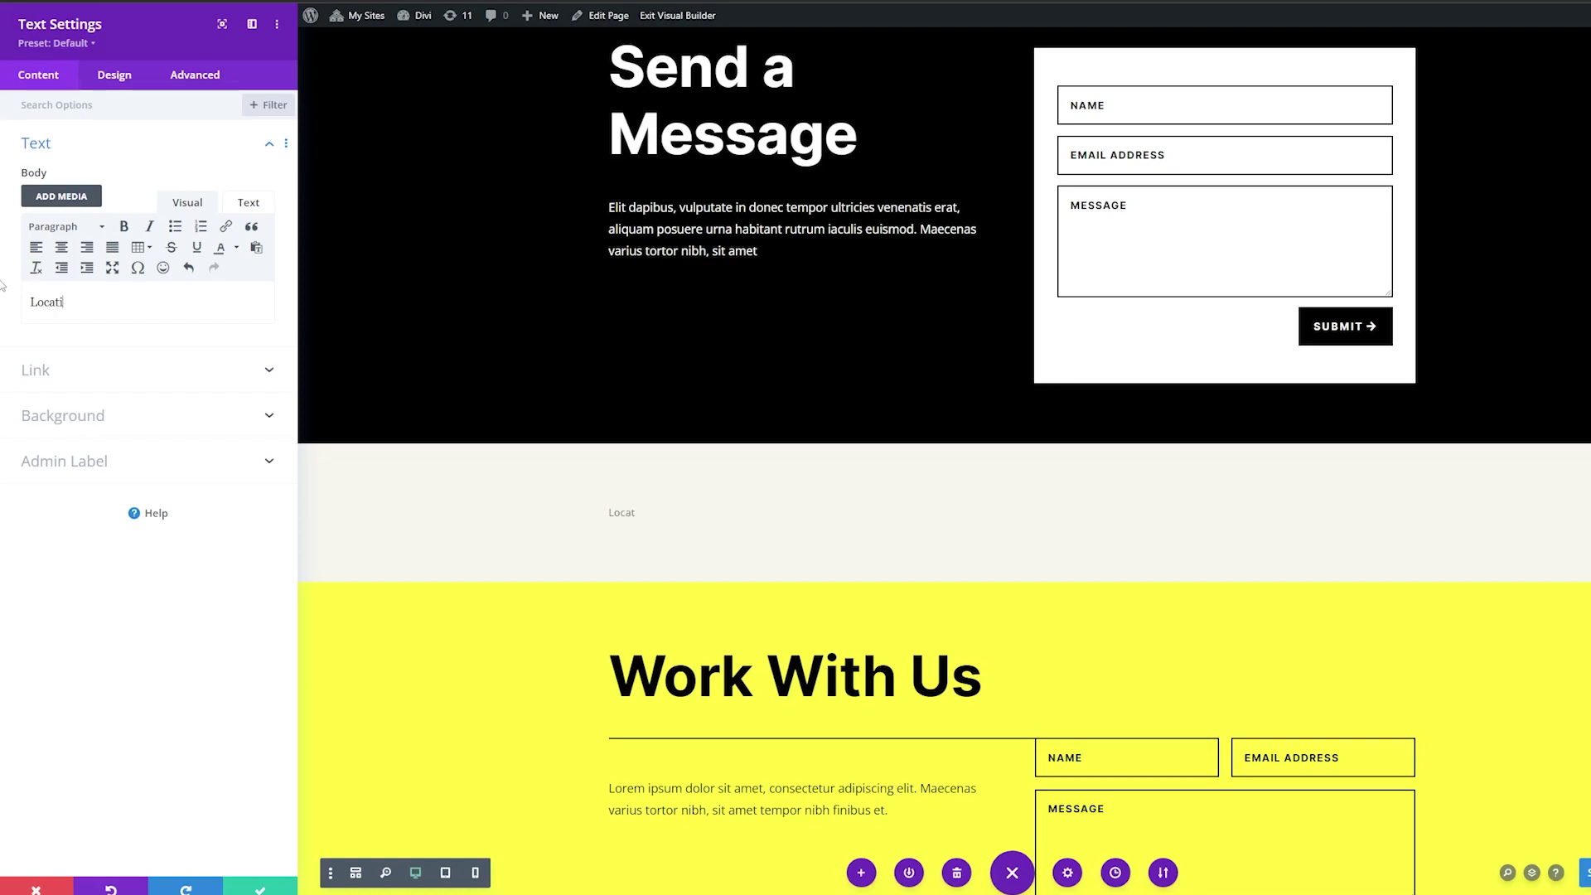
pyautogui.click(65, 226)
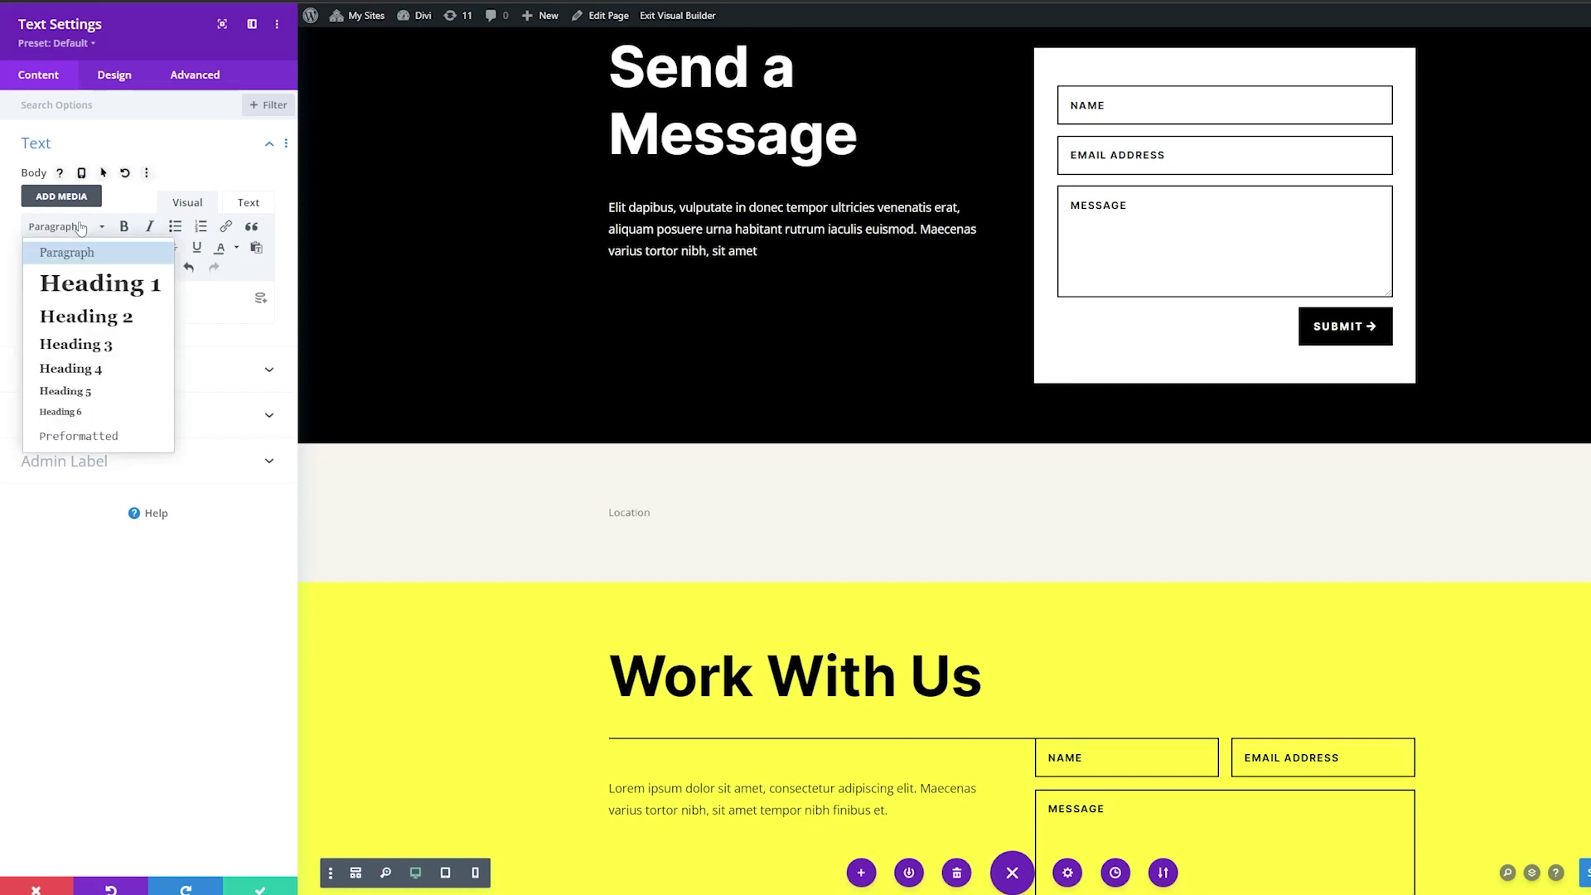
pyautogui.click(93, 372)
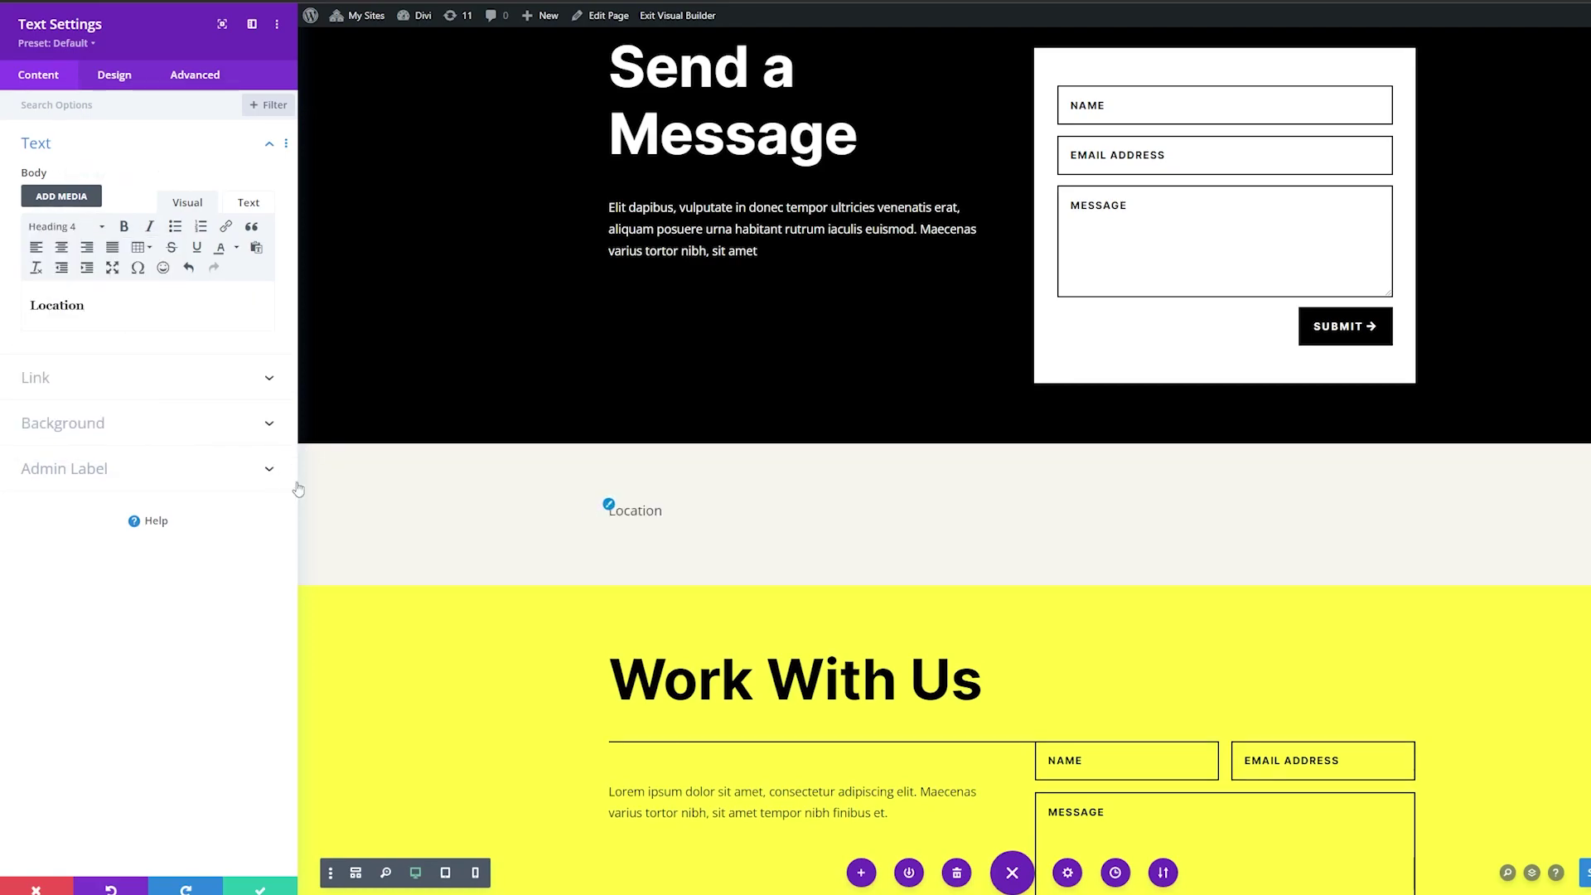
# Step: Set the H4 heading text font to Inter with Bold weight
pyautogui.click(113, 75)
pyautogui.click(93, 189)
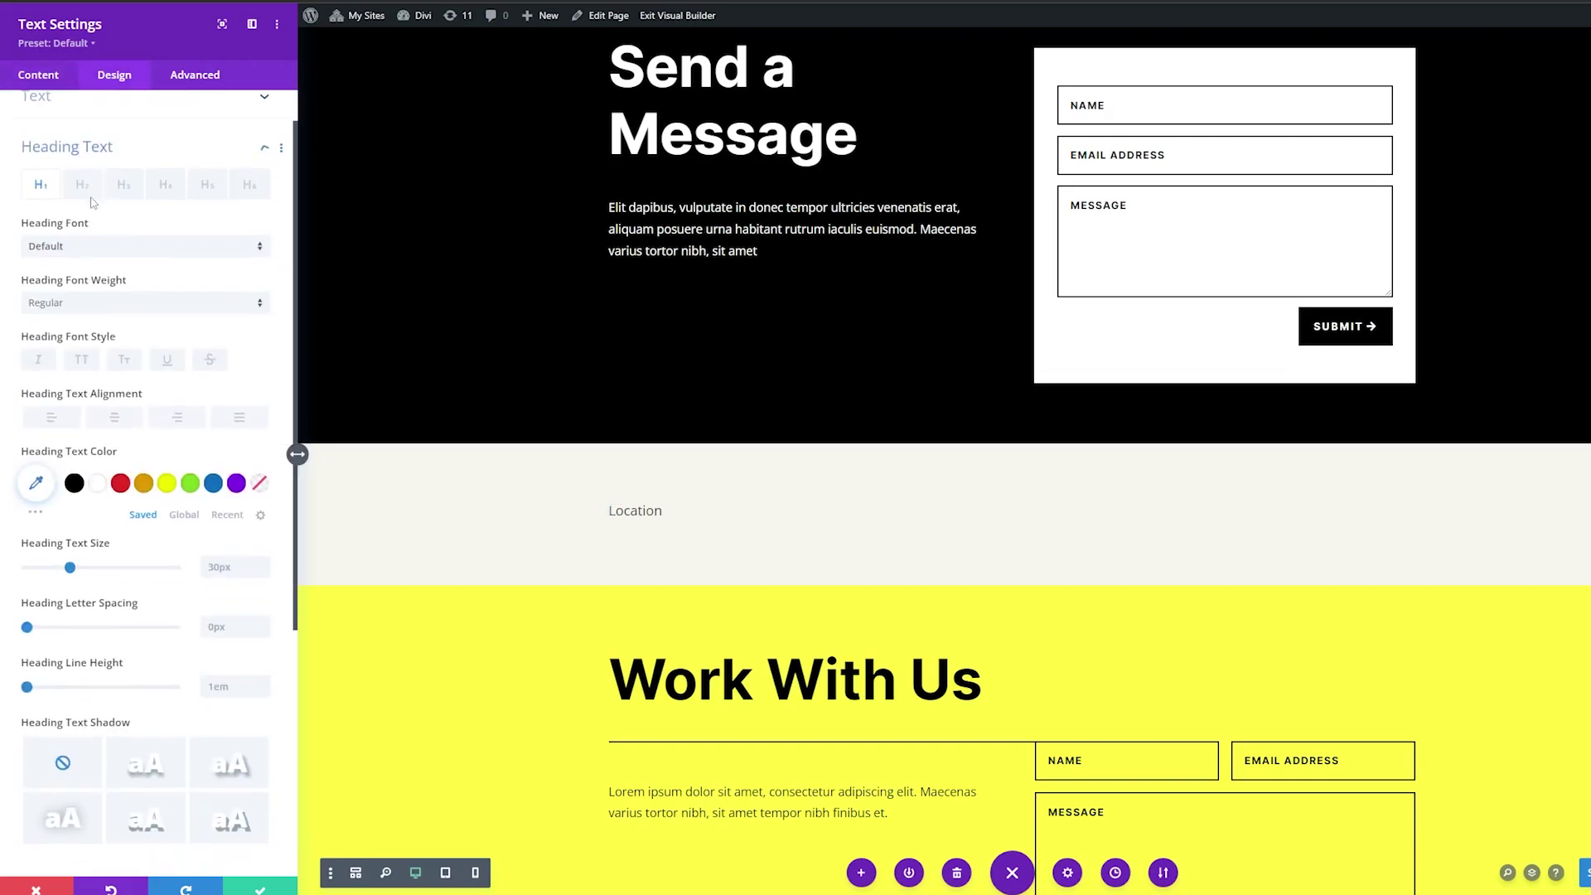
pyautogui.click(165, 151)
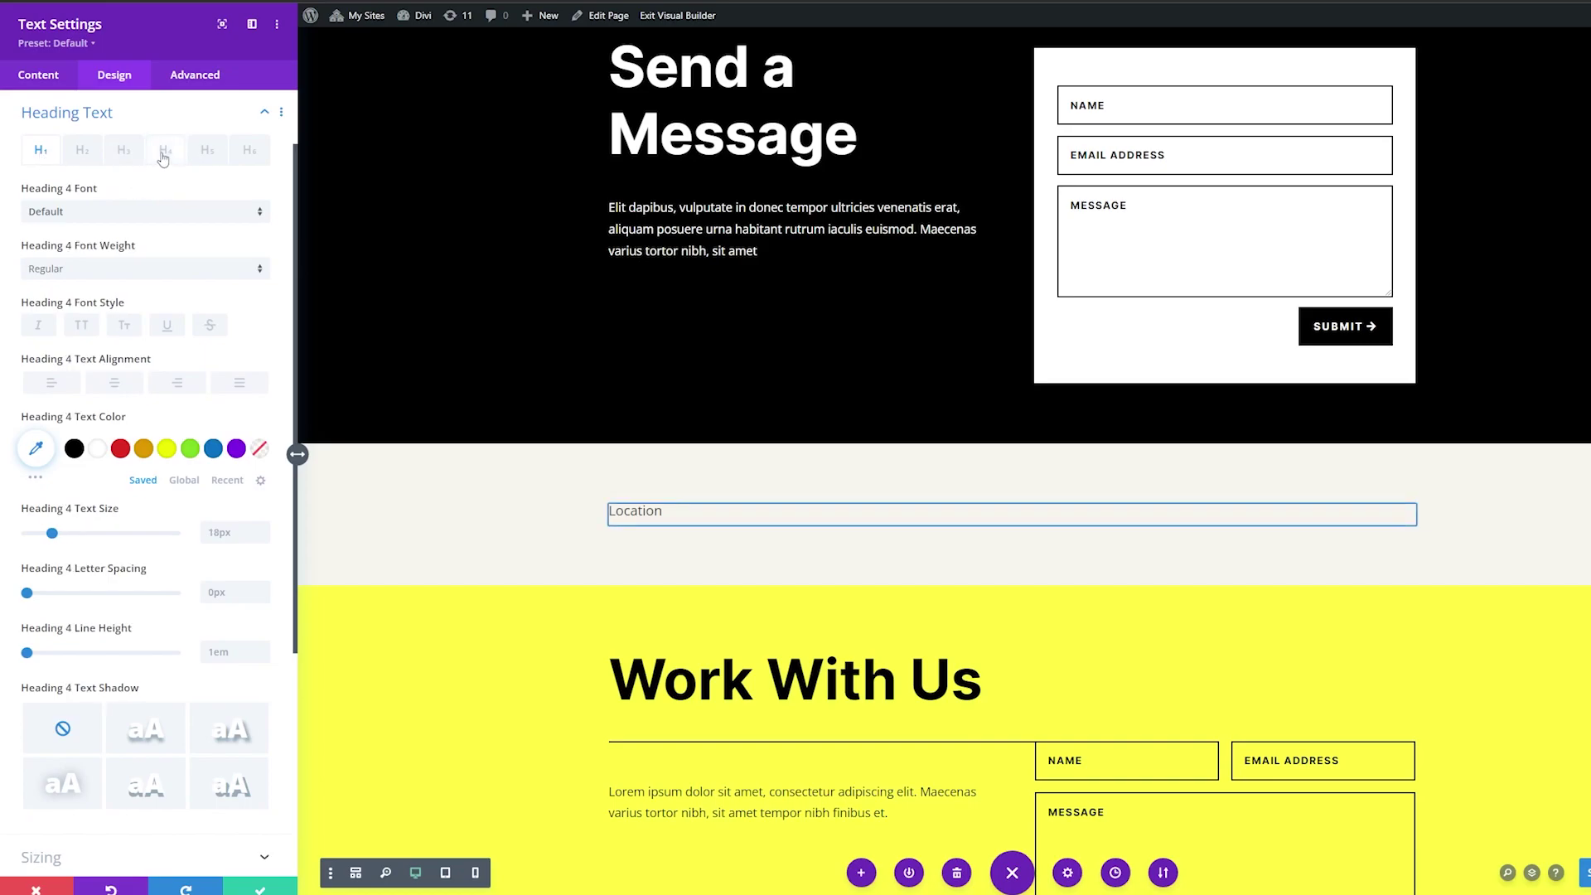
pyautogui.click(146, 217)
pyautogui.write('inter')
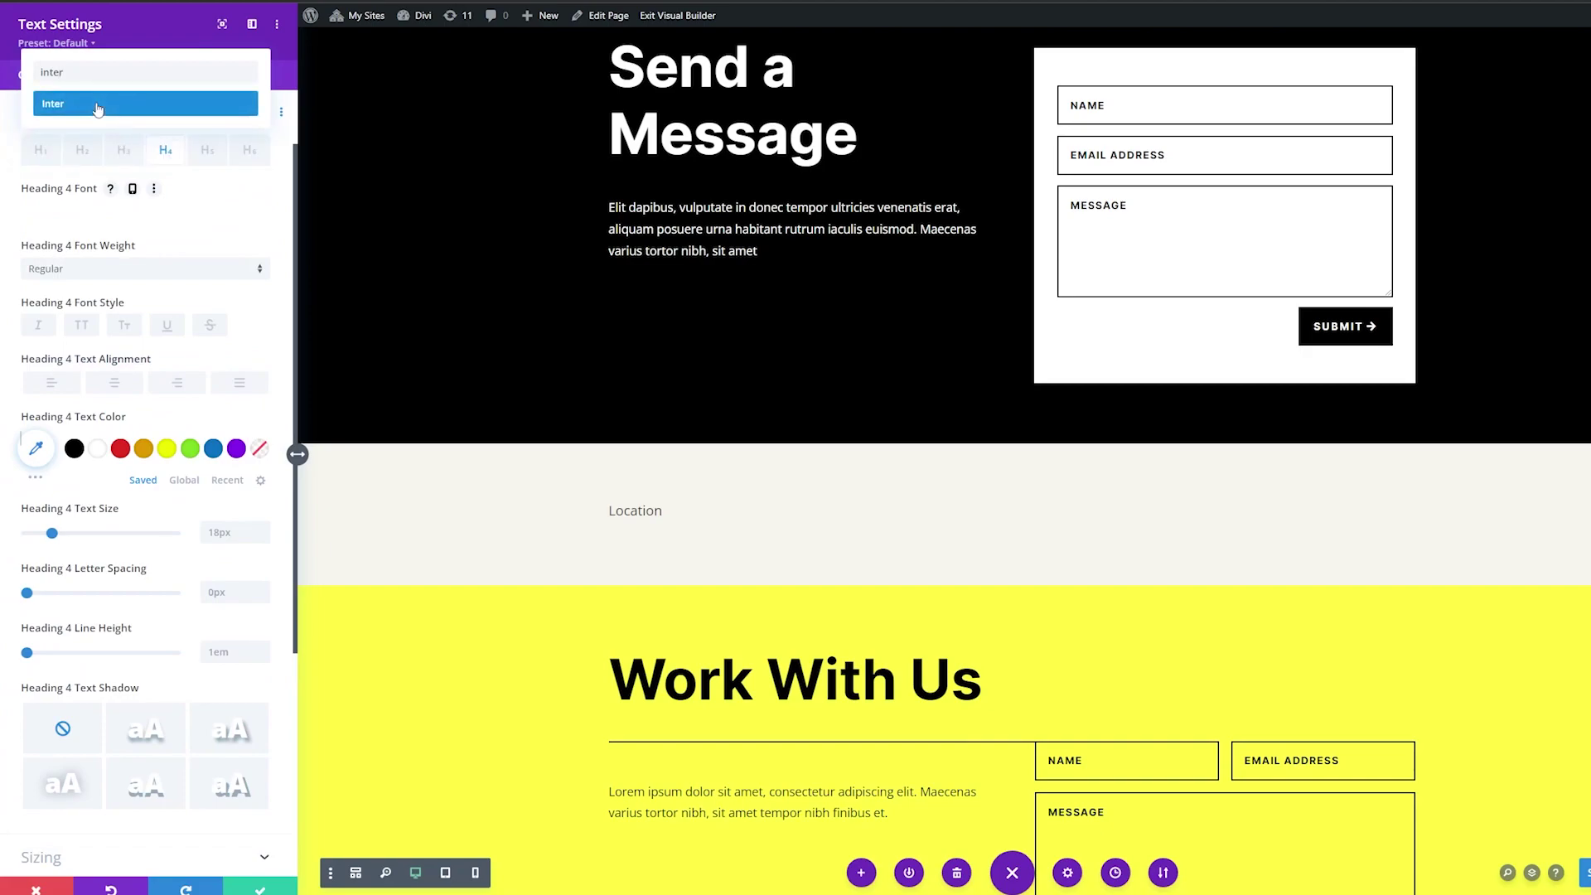
pyautogui.click(101, 106)
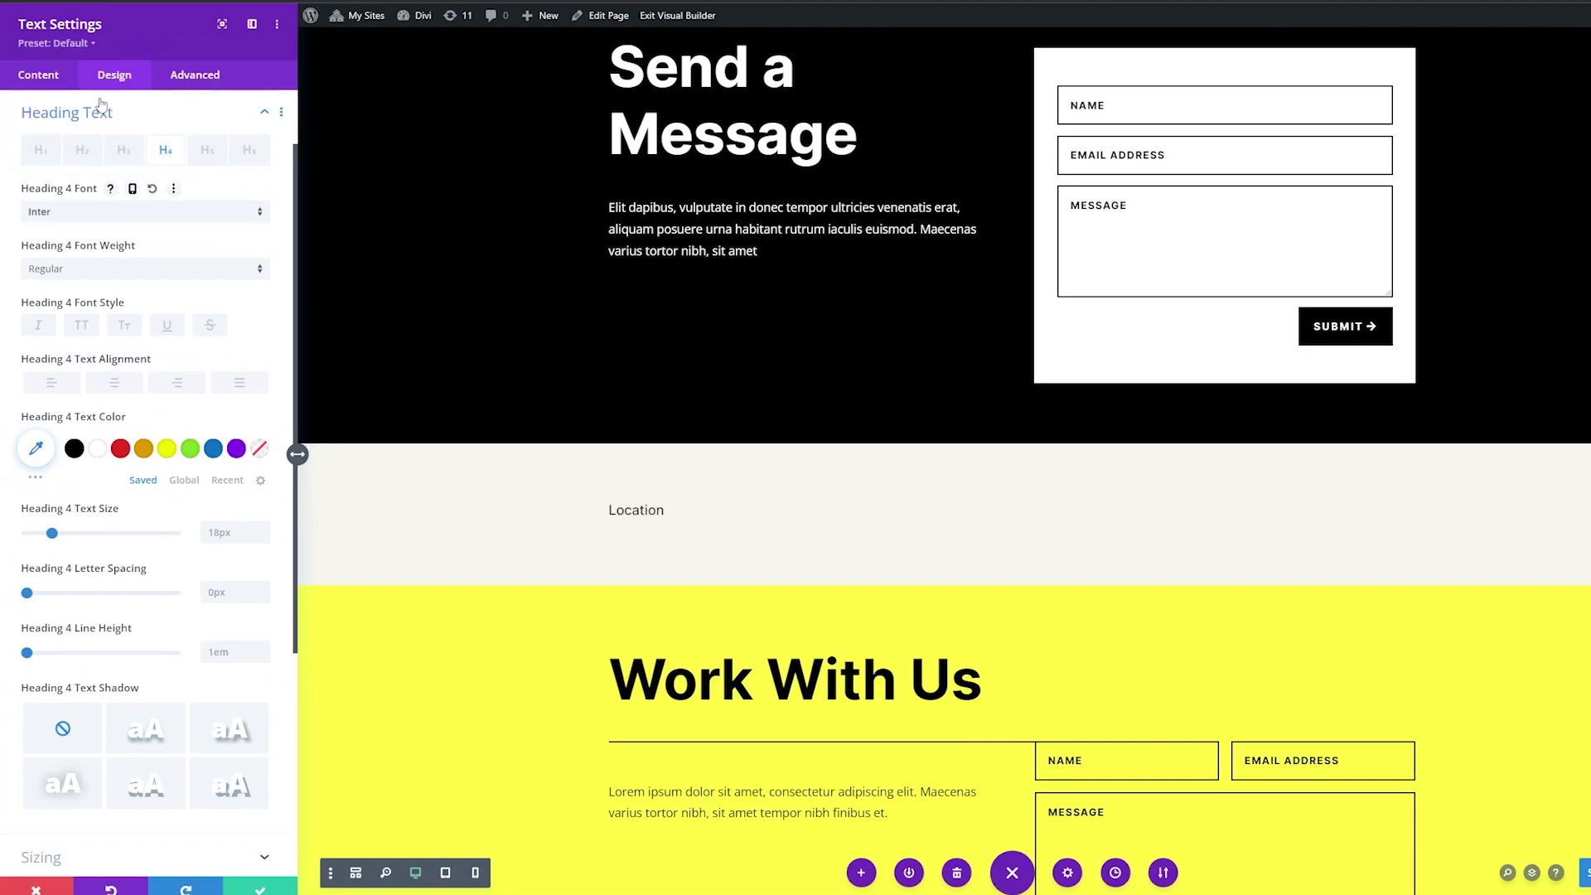
pyautogui.click(67, 279)
pyautogui.click(69, 435)
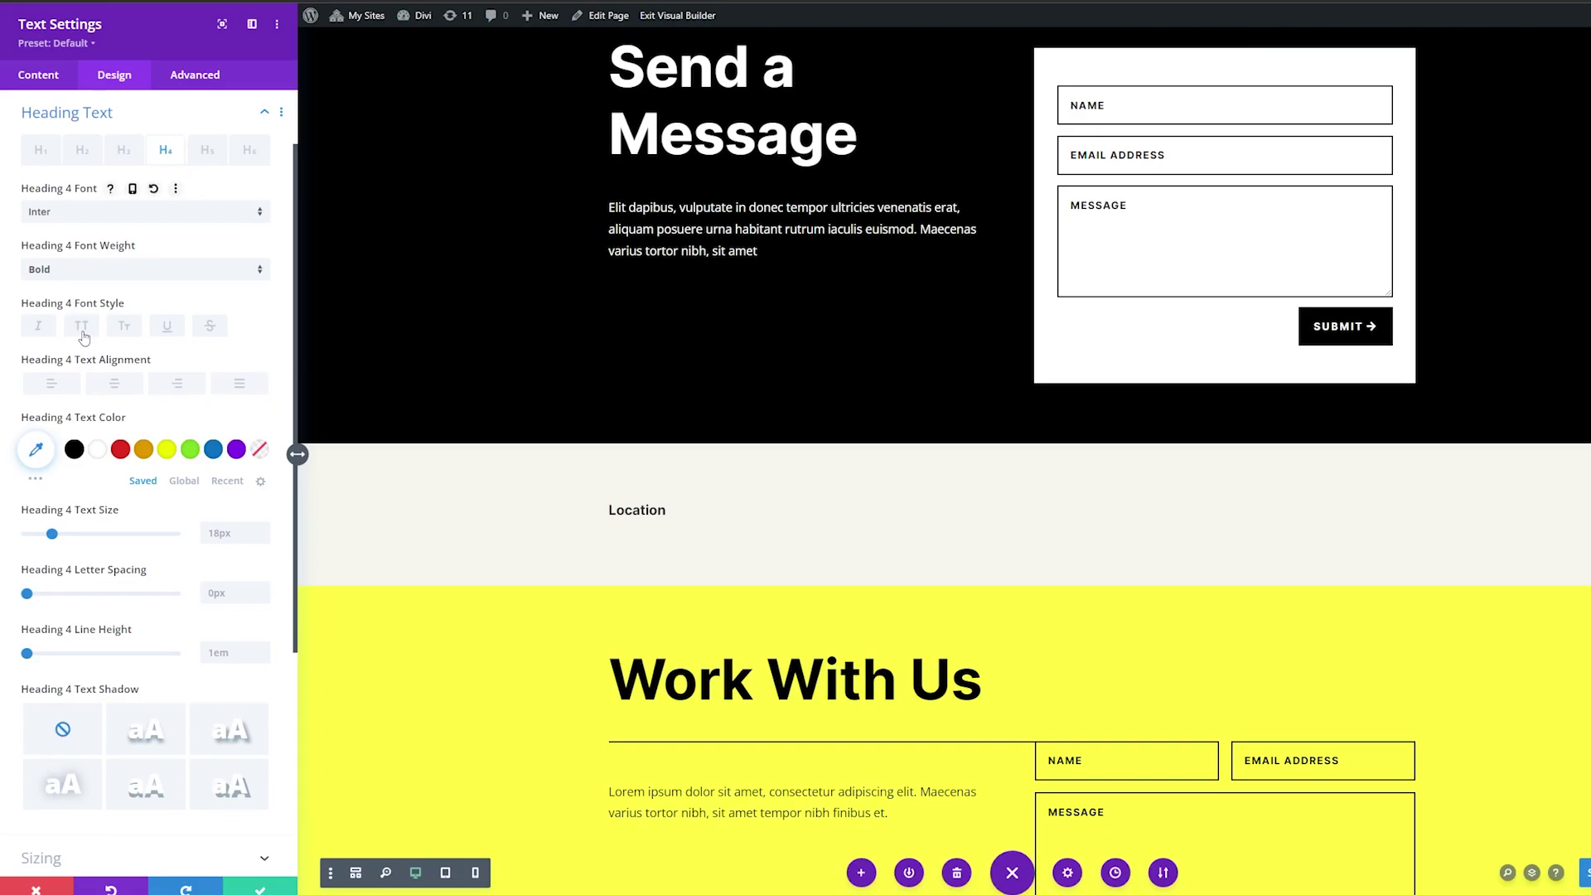
# Step: Make the heading uppercase, orange #ff5a17, 14px, 1px letter spacing, 1.4em line height, and save
pyautogui.click(82, 328)
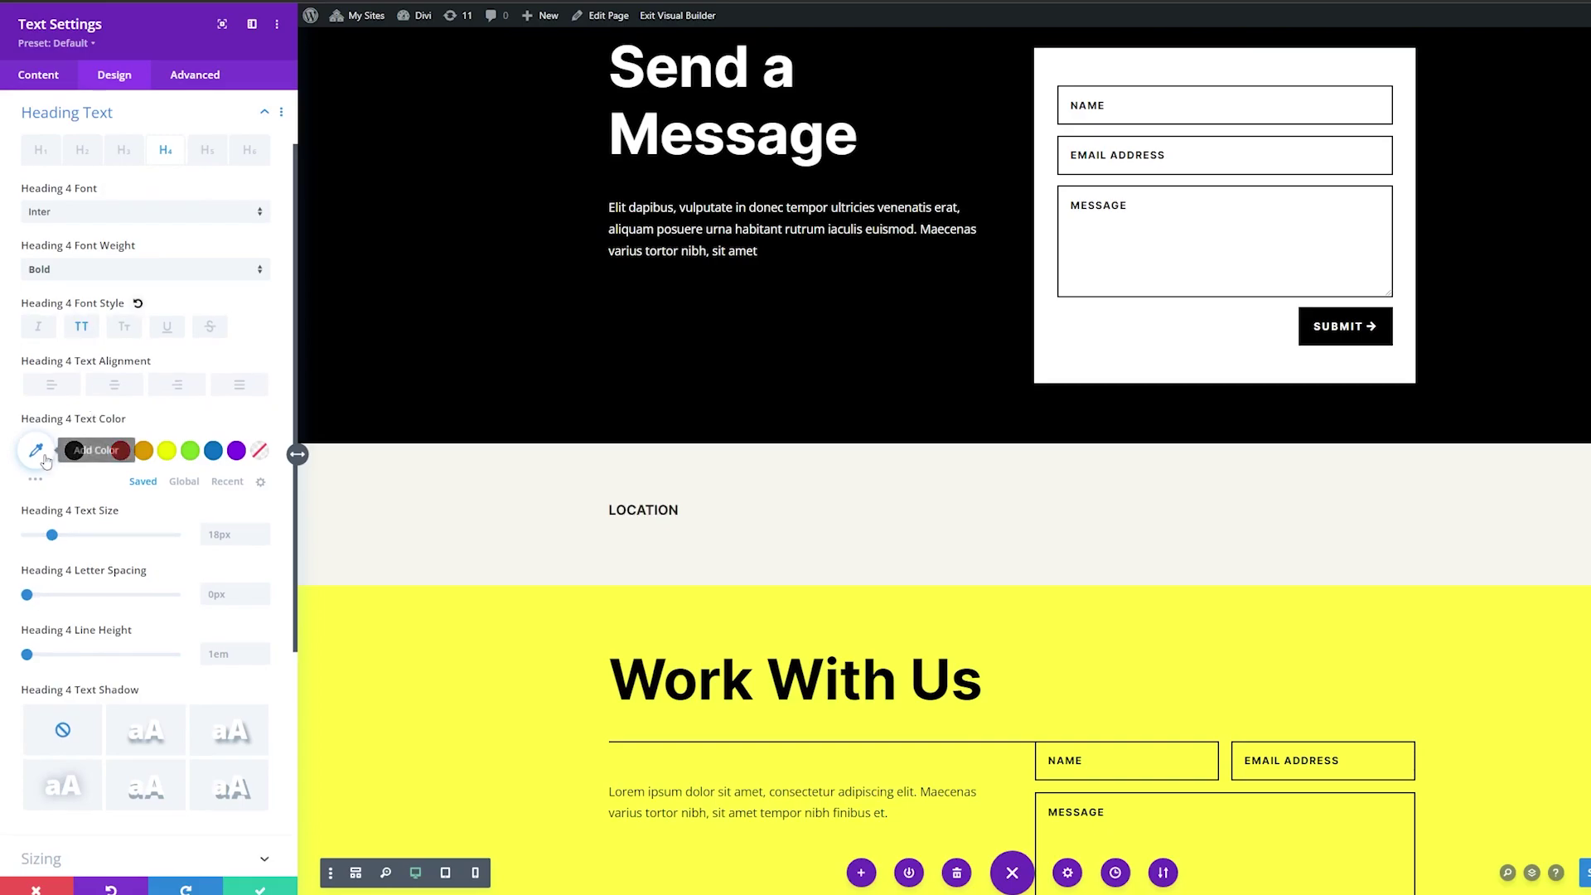
pyautogui.click(36, 450)
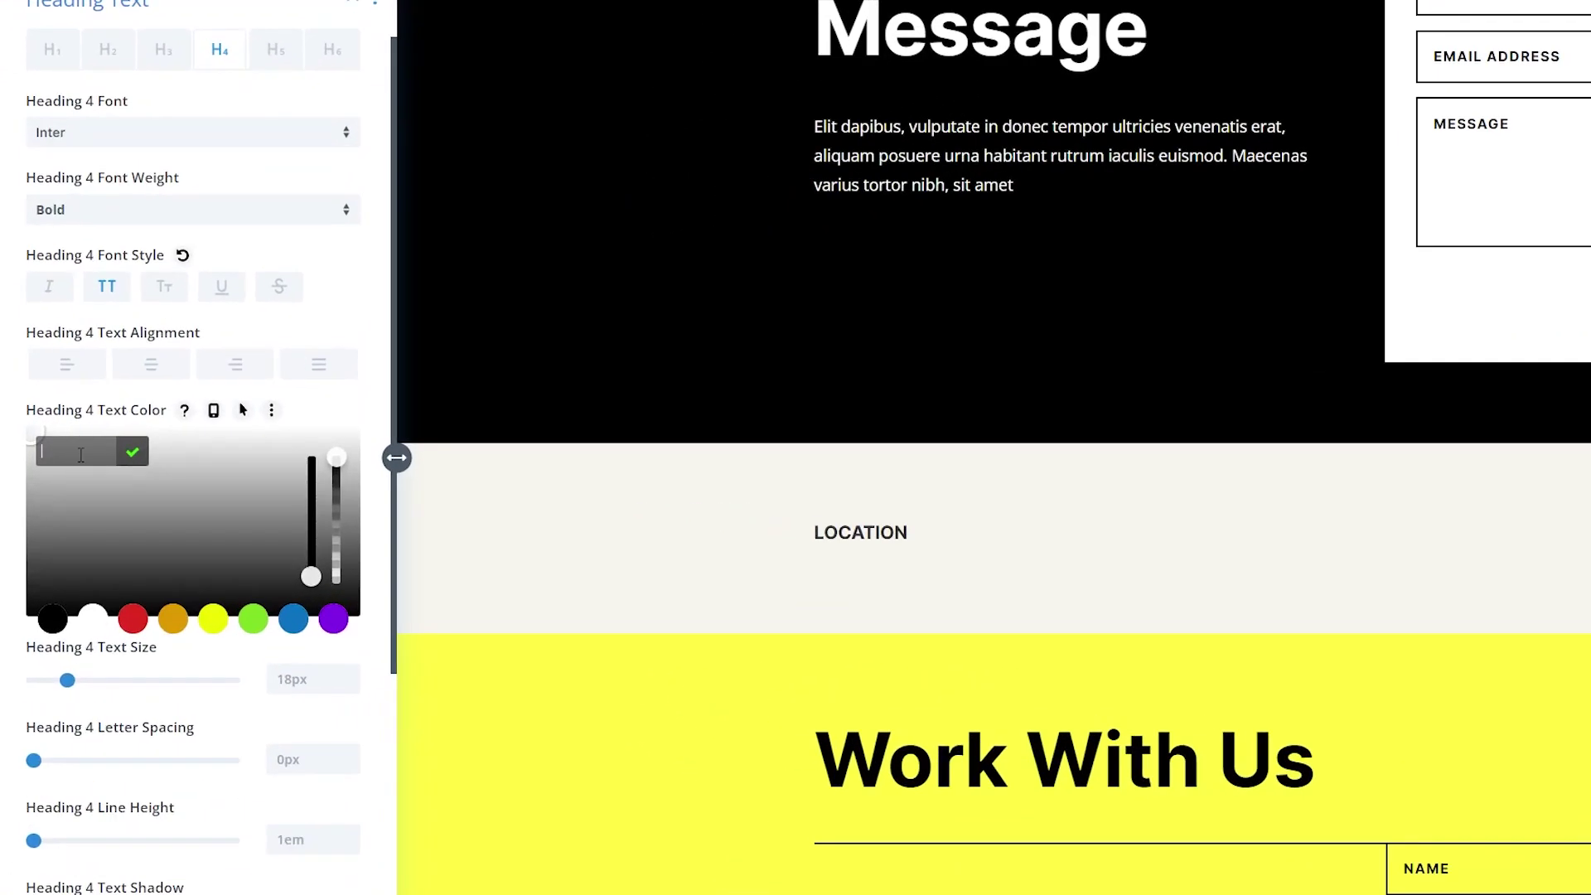
pyautogui.write('#ff5a17')
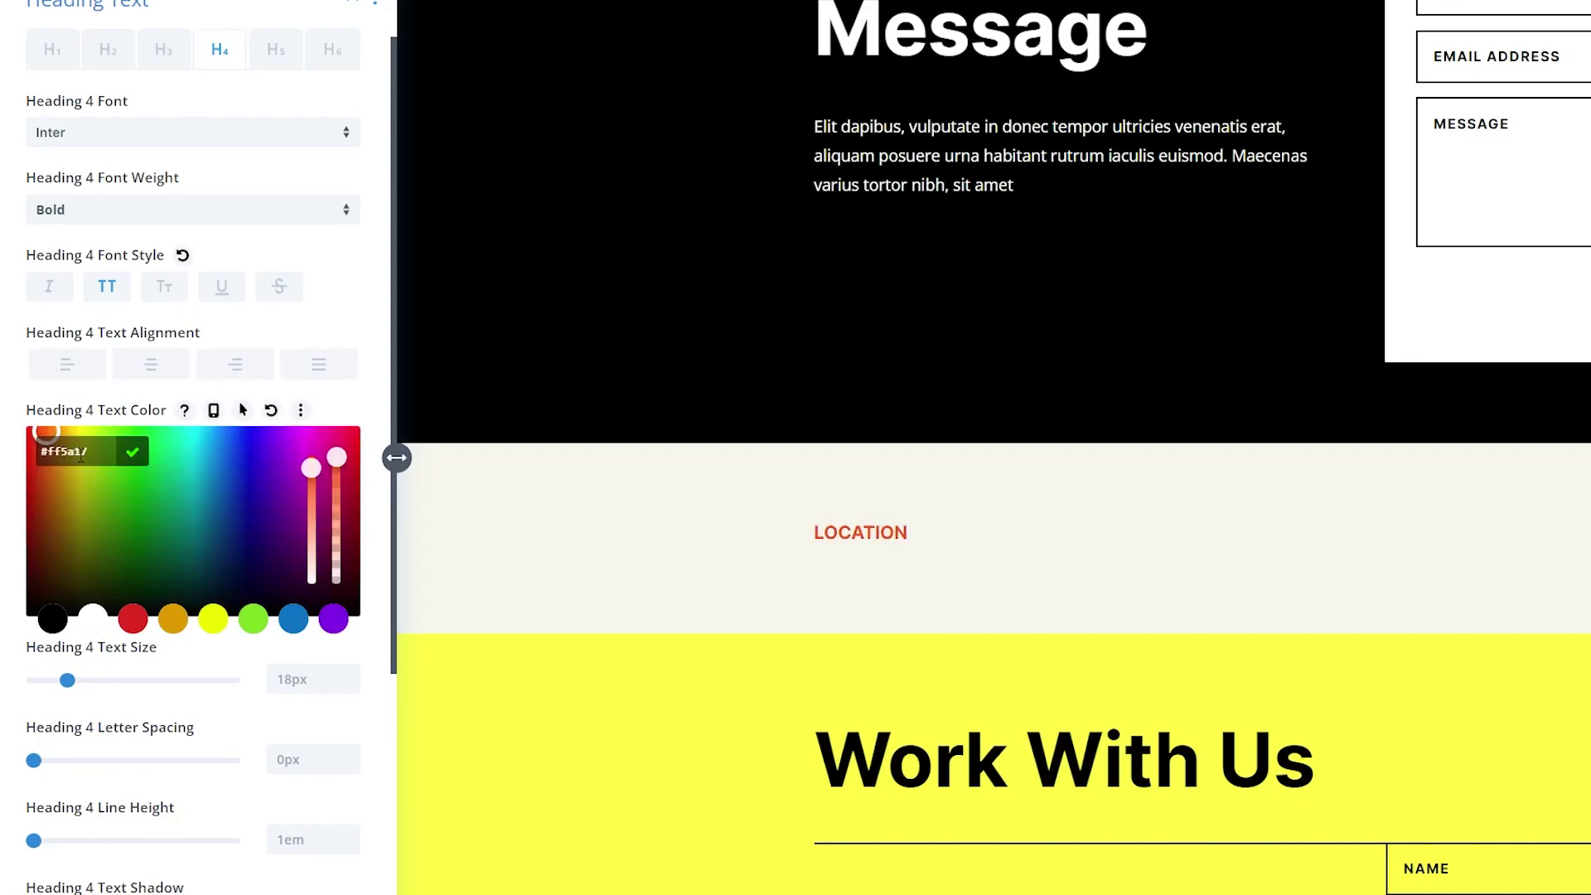
pyautogui.click(132, 452)
pyautogui.click(72, 681)
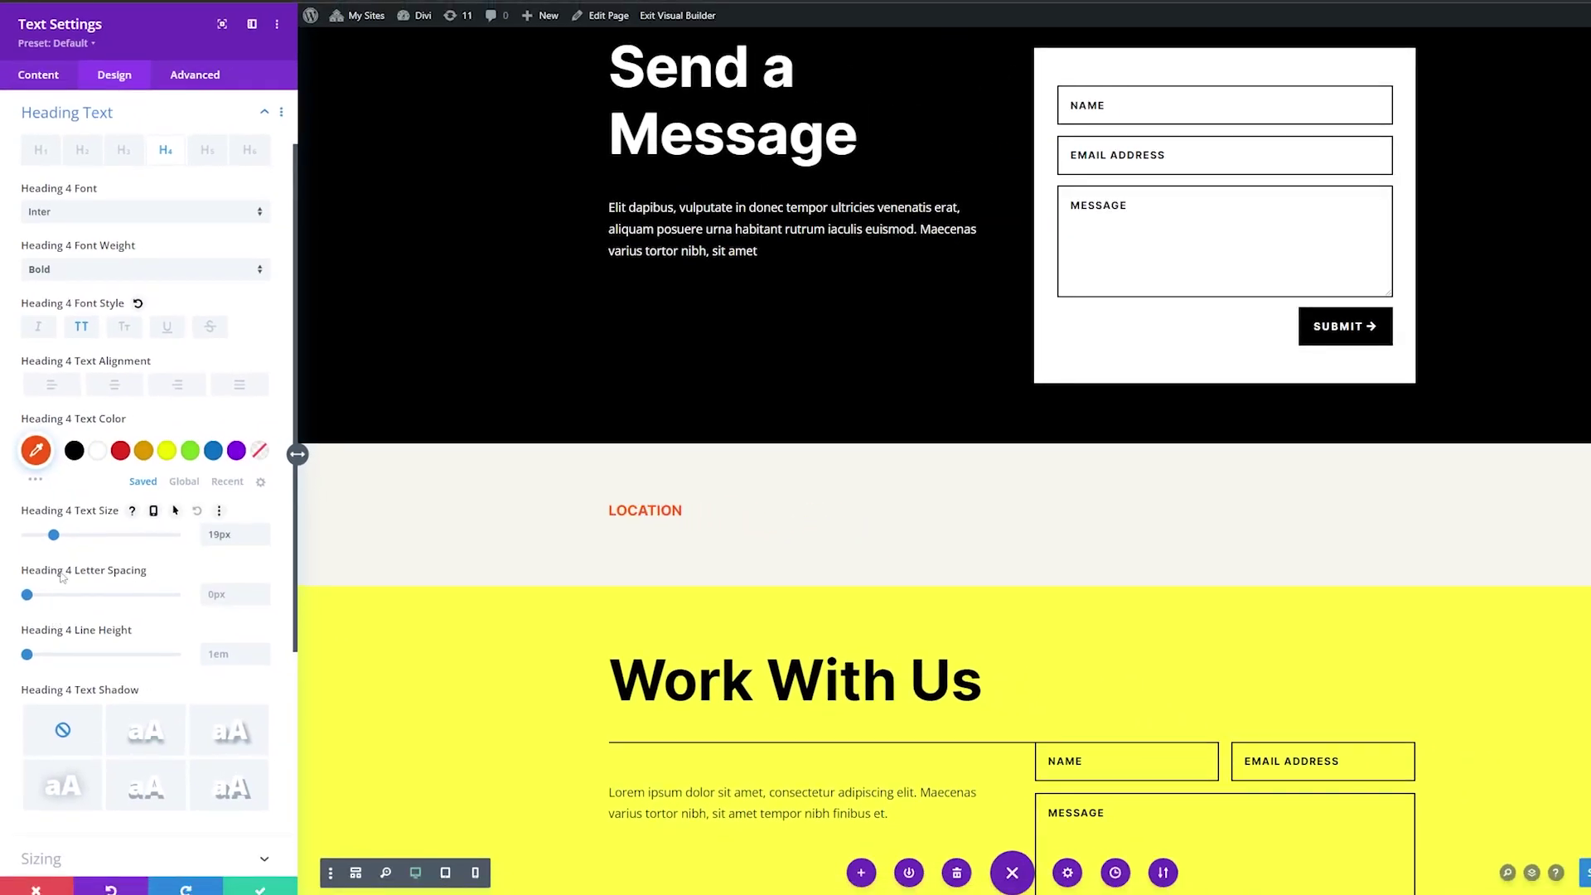
pyautogui.moveTo(61, 540); pyautogui.dragTo(48, 537)
pyautogui.moveTo(27, 595); pyautogui.dragTo(30, 597)
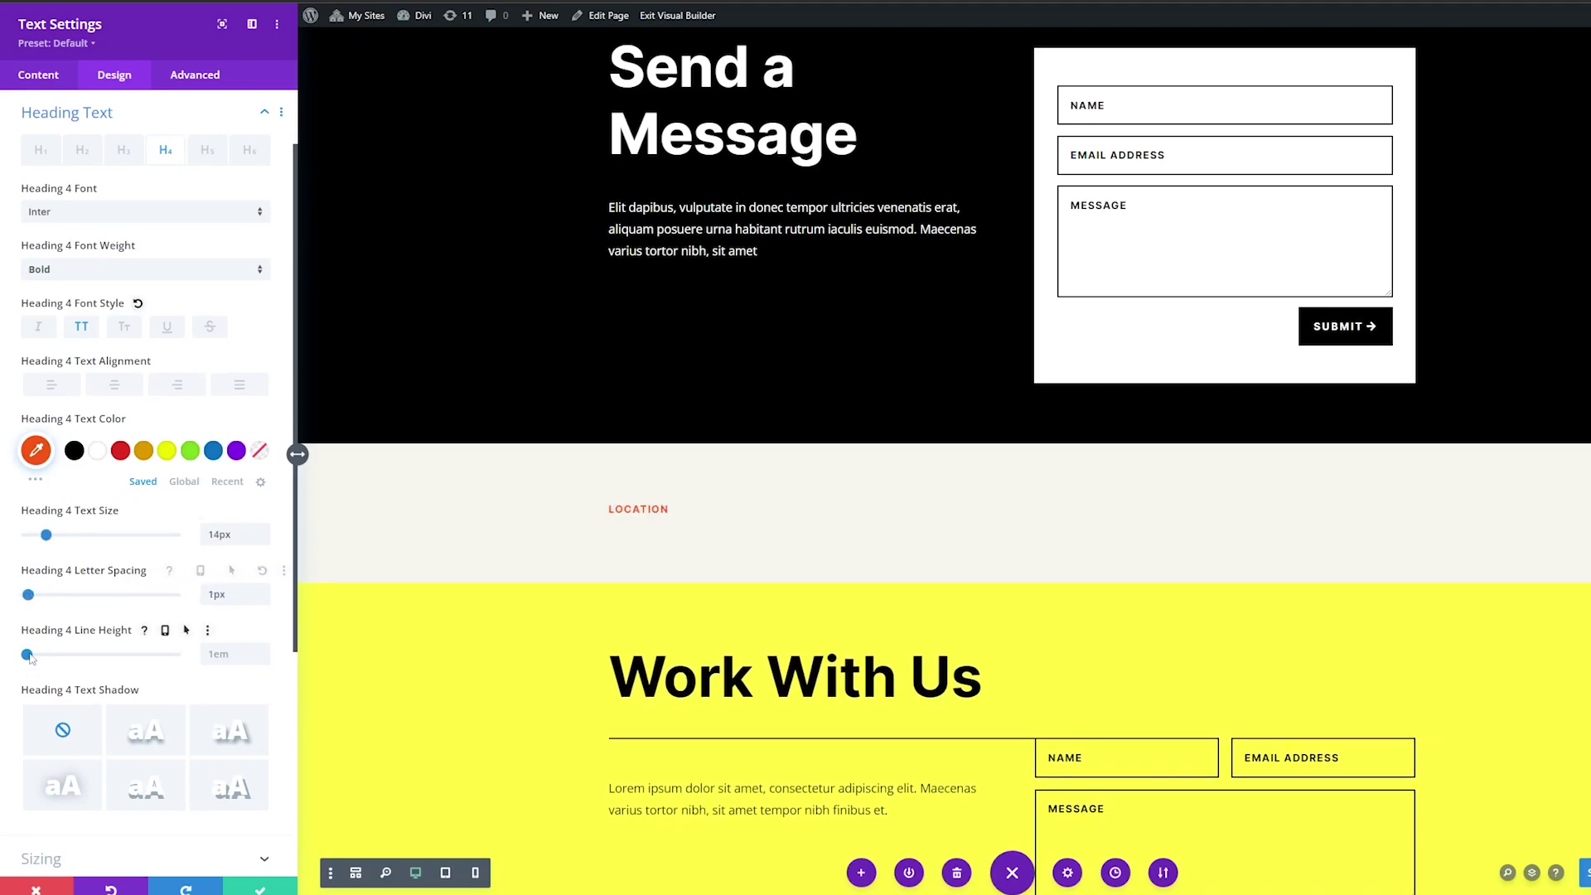
pyautogui.moveTo(29, 655); pyautogui.dragTo(56, 655)
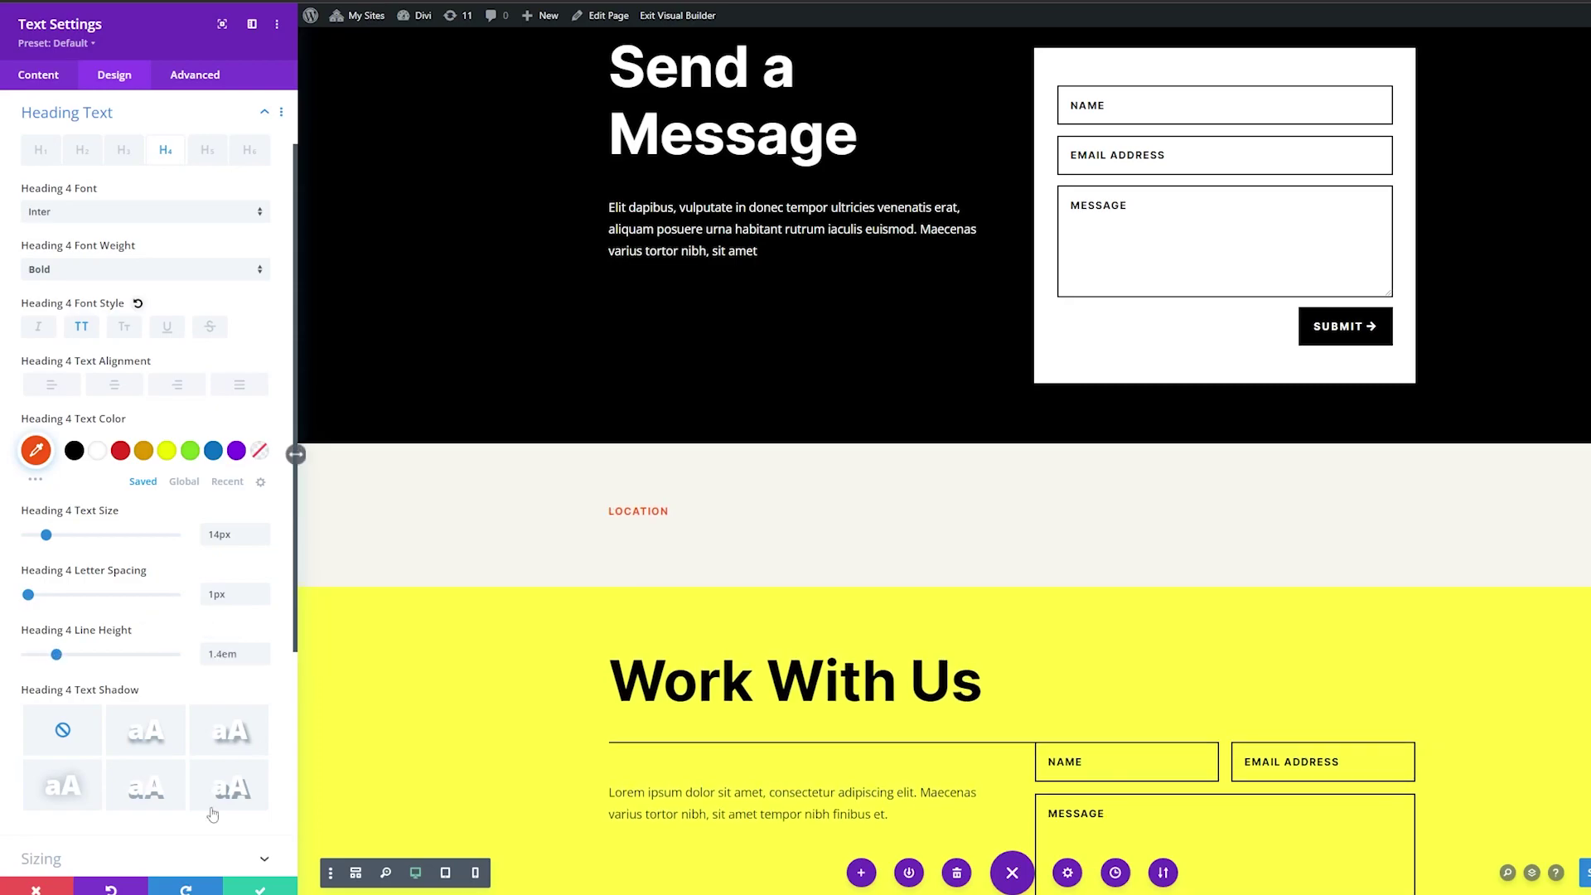
pyautogui.click(260, 887)
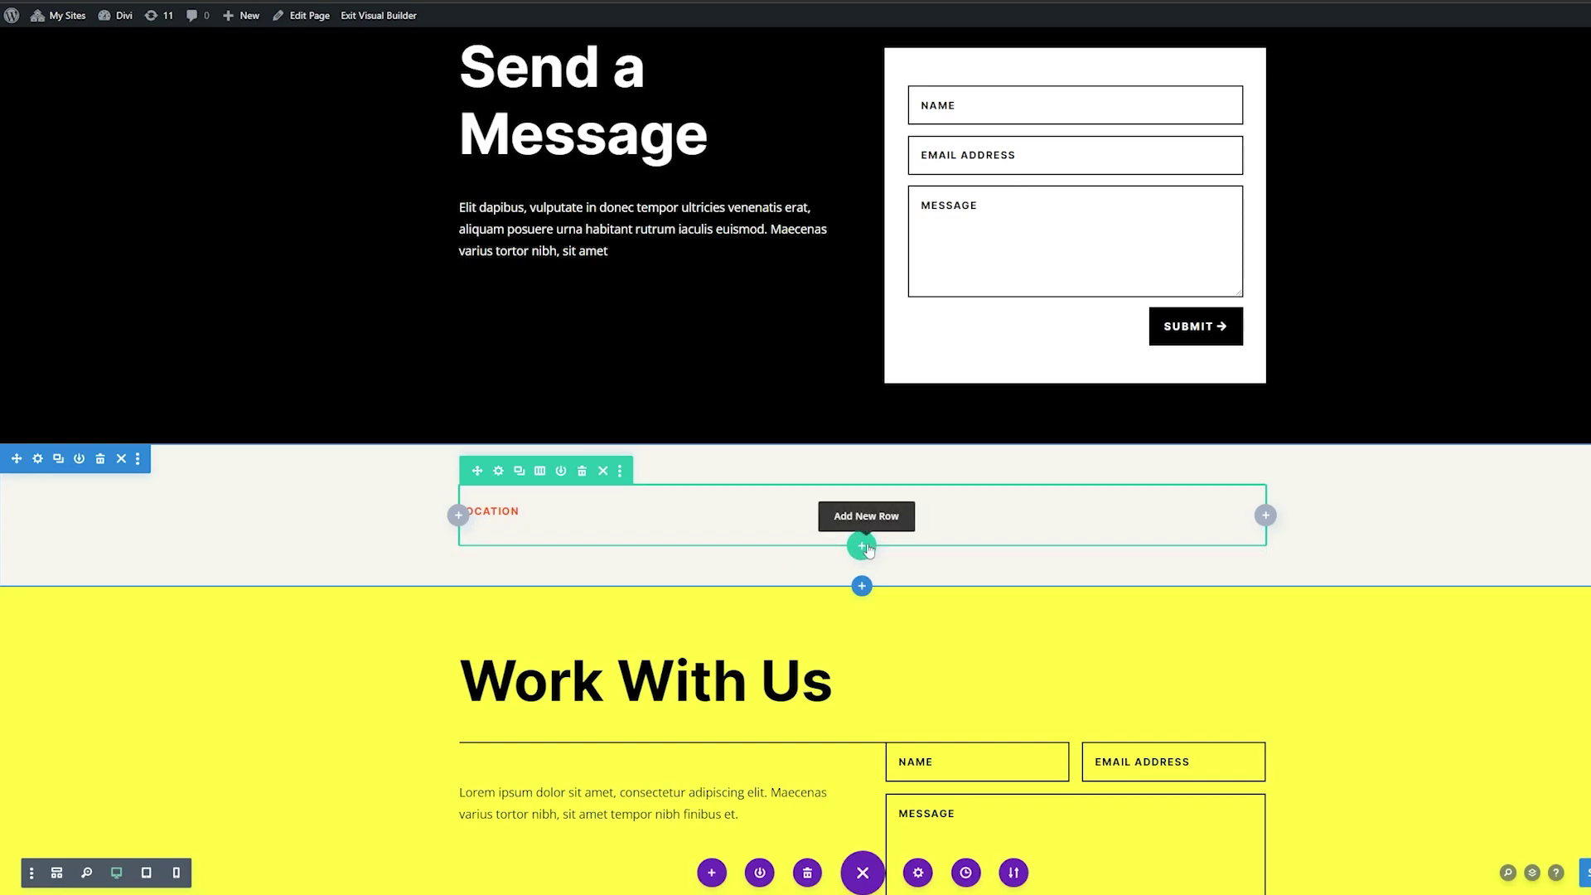
# Step: Add a one-column row below the heading and insert a Map module into it
pyautogui.click(863, 546)
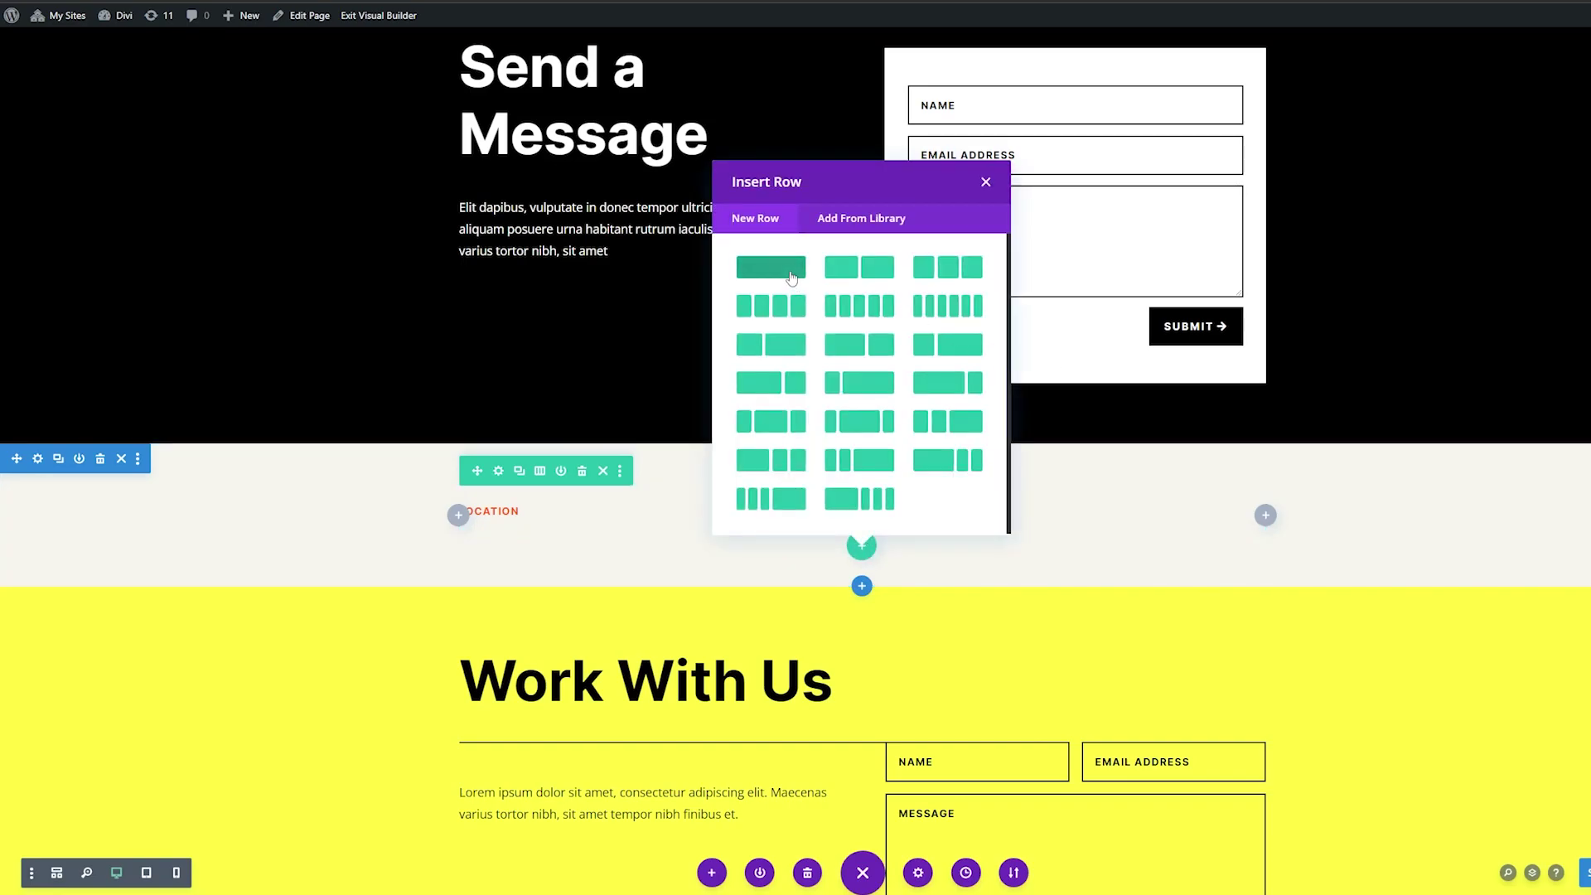
pyautogui.click(791, 274)
pyautogui.write('map')
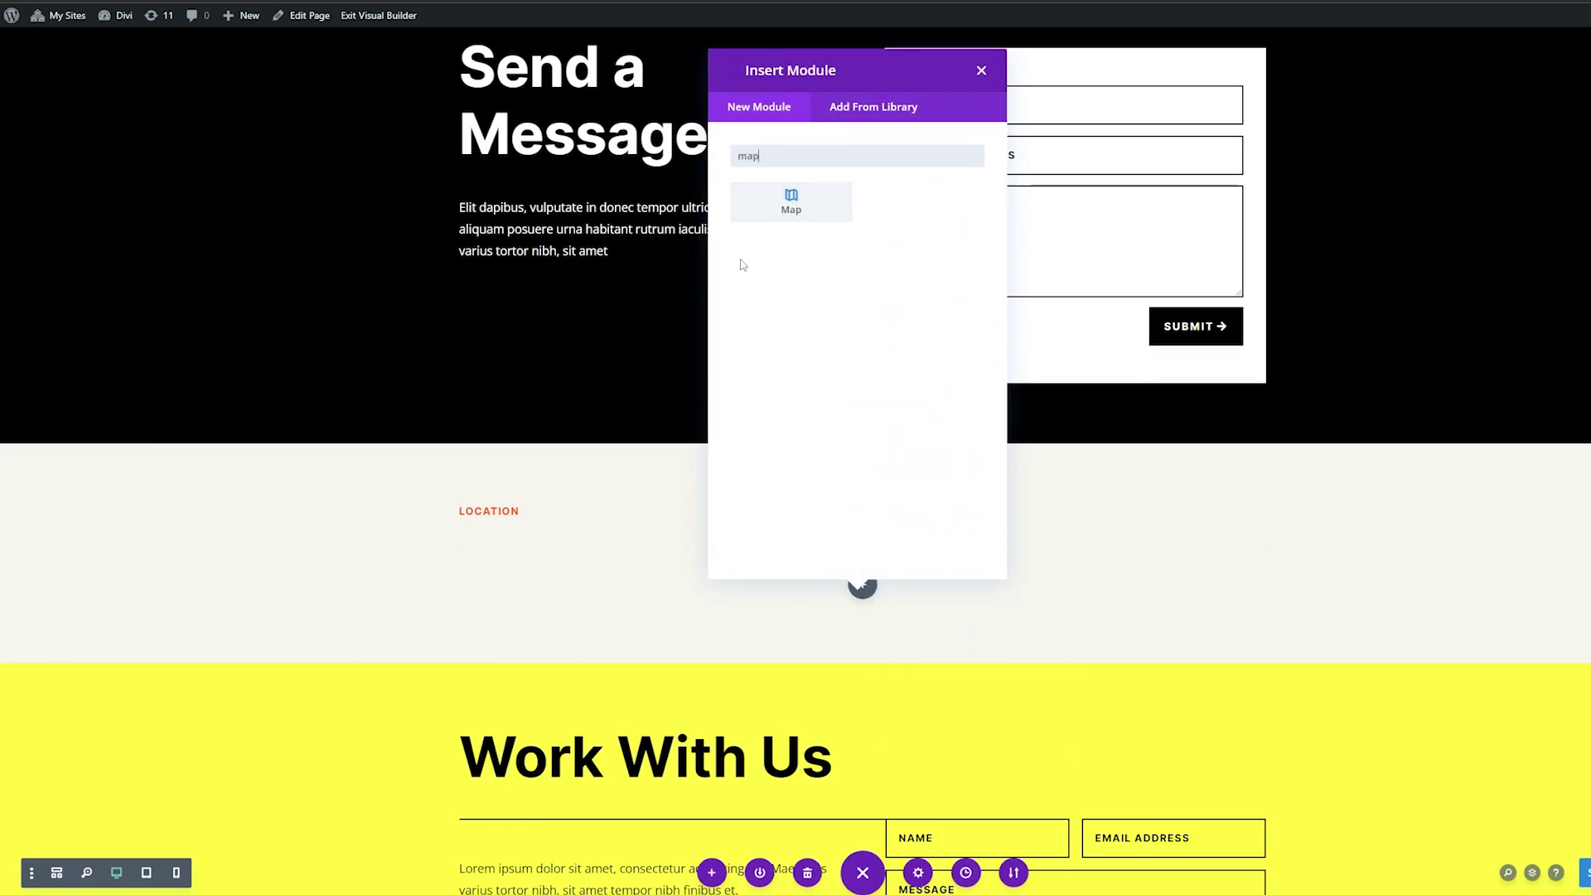
pyautogui.click(819, 216)
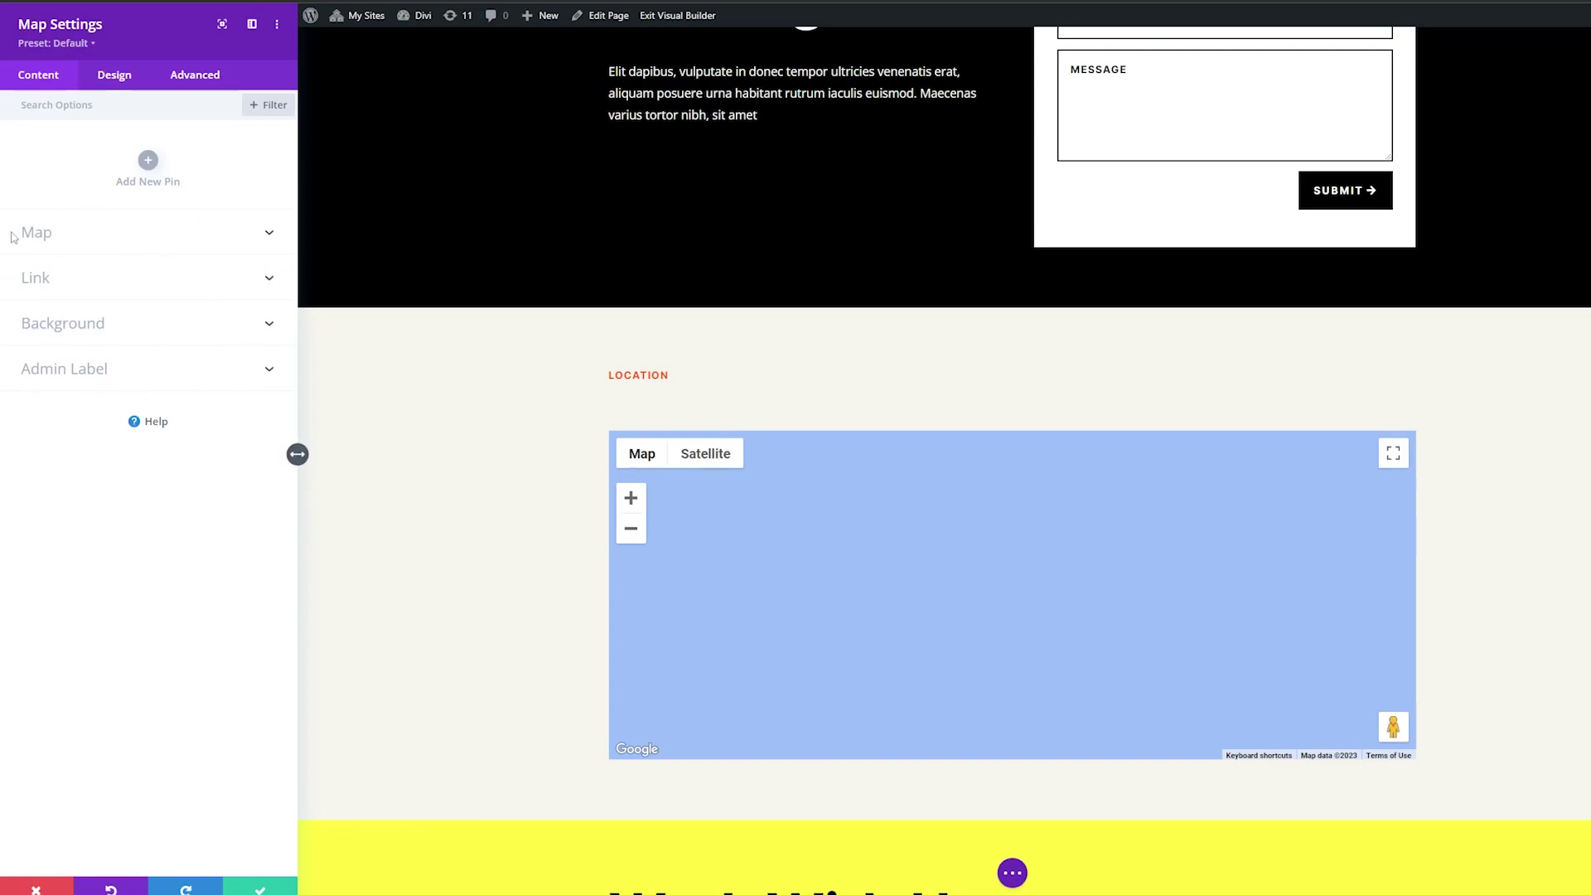
# Step: Enter the studio's street address as the Map Center Address and centre the map on it
pyautogui.click(56, 237)
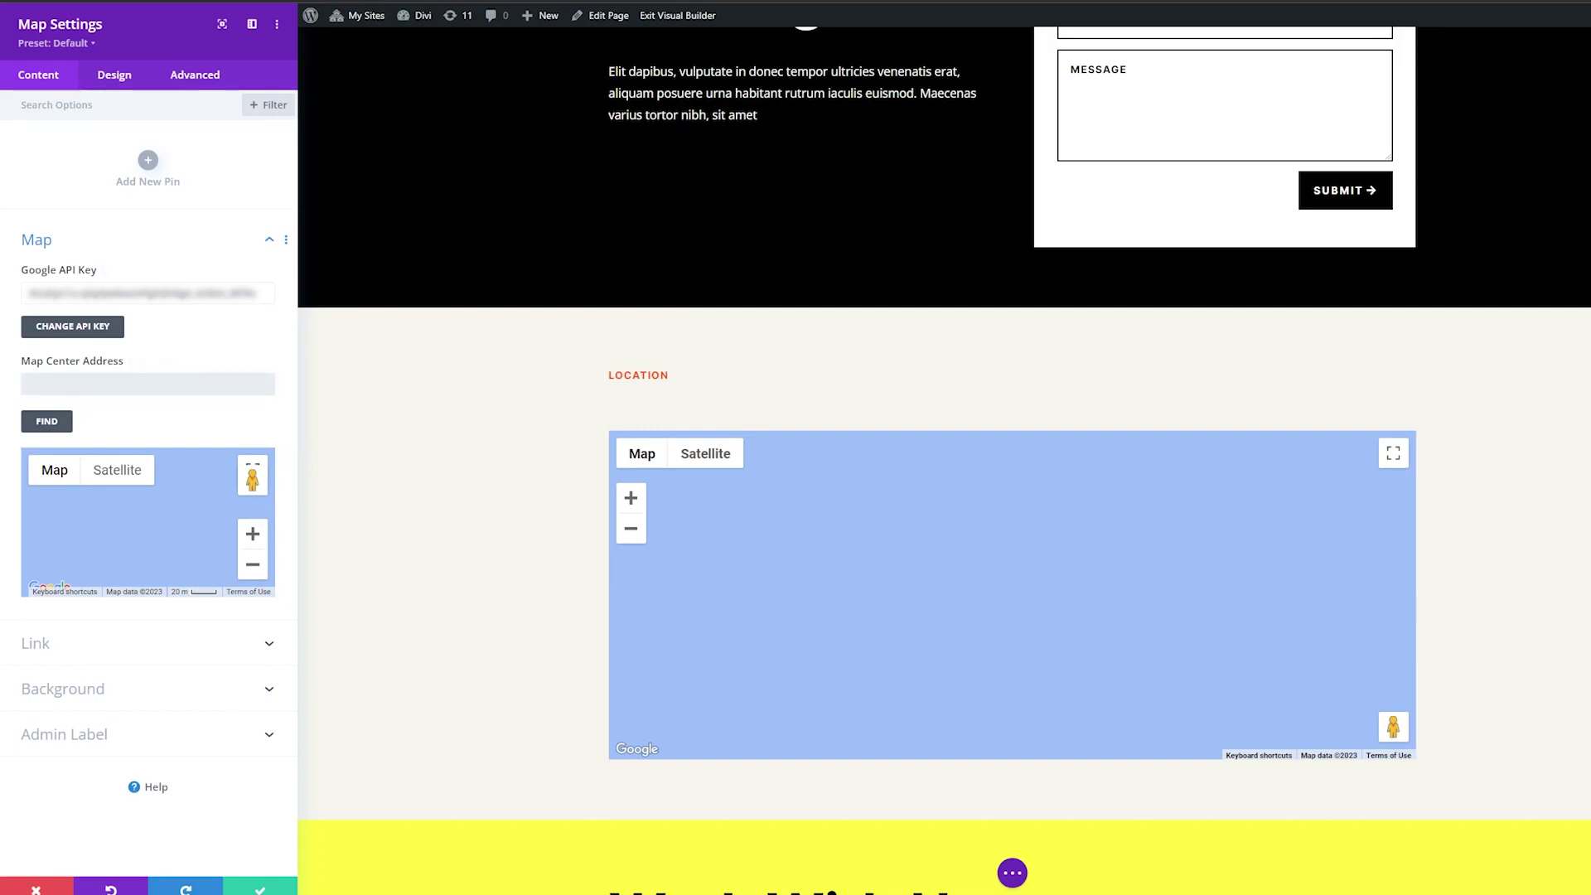
pyautogui.write('13236 Raymer St. North Hollywood, CA. 91605')
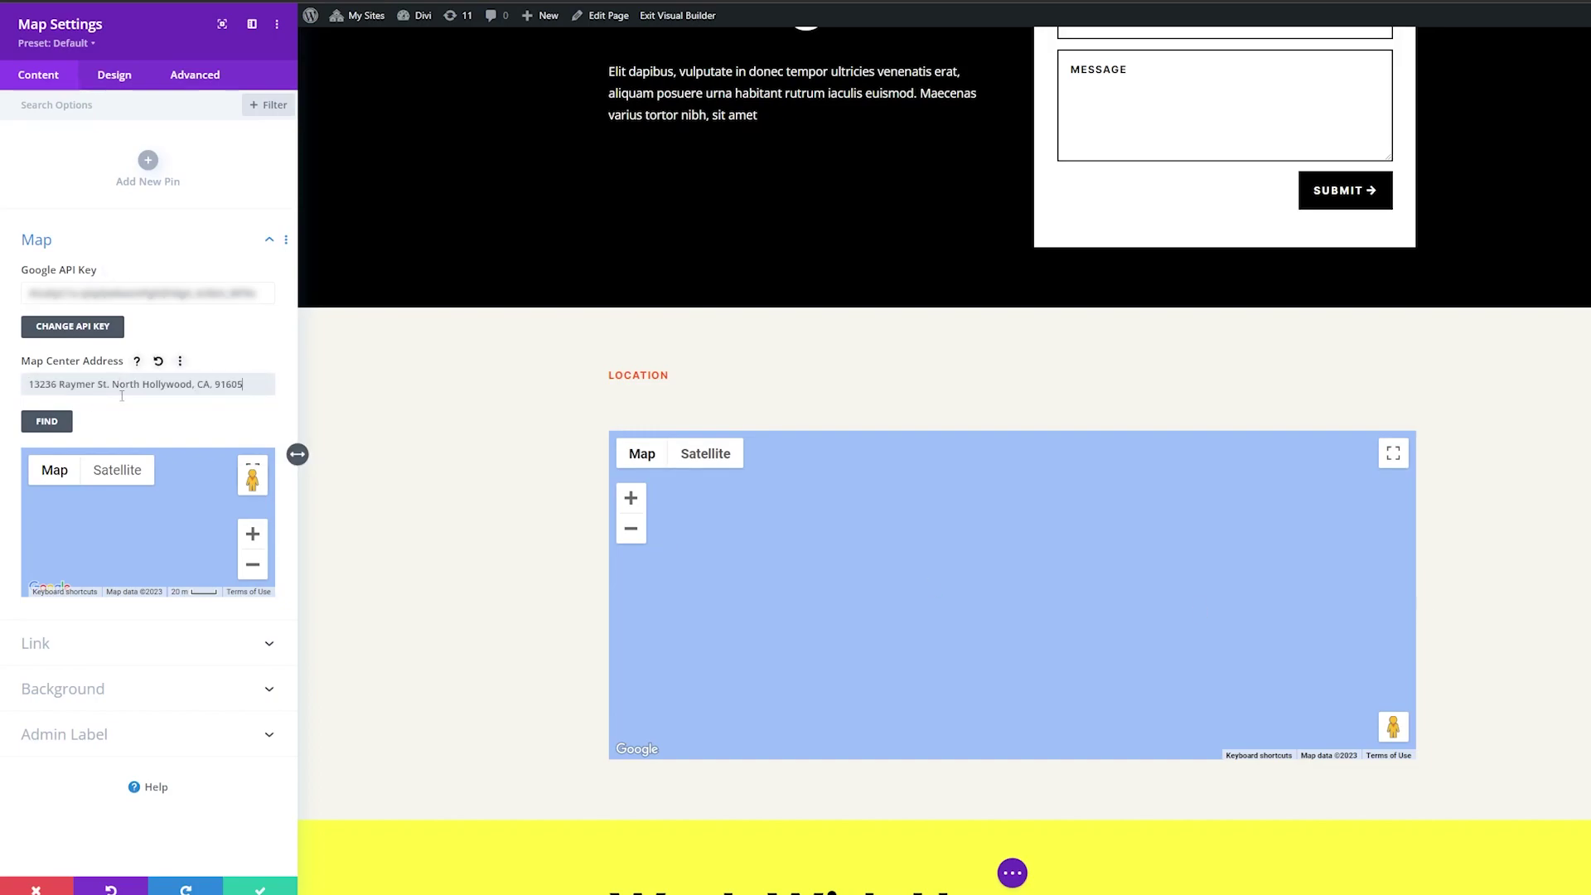
pyautogui.click(45, 424)
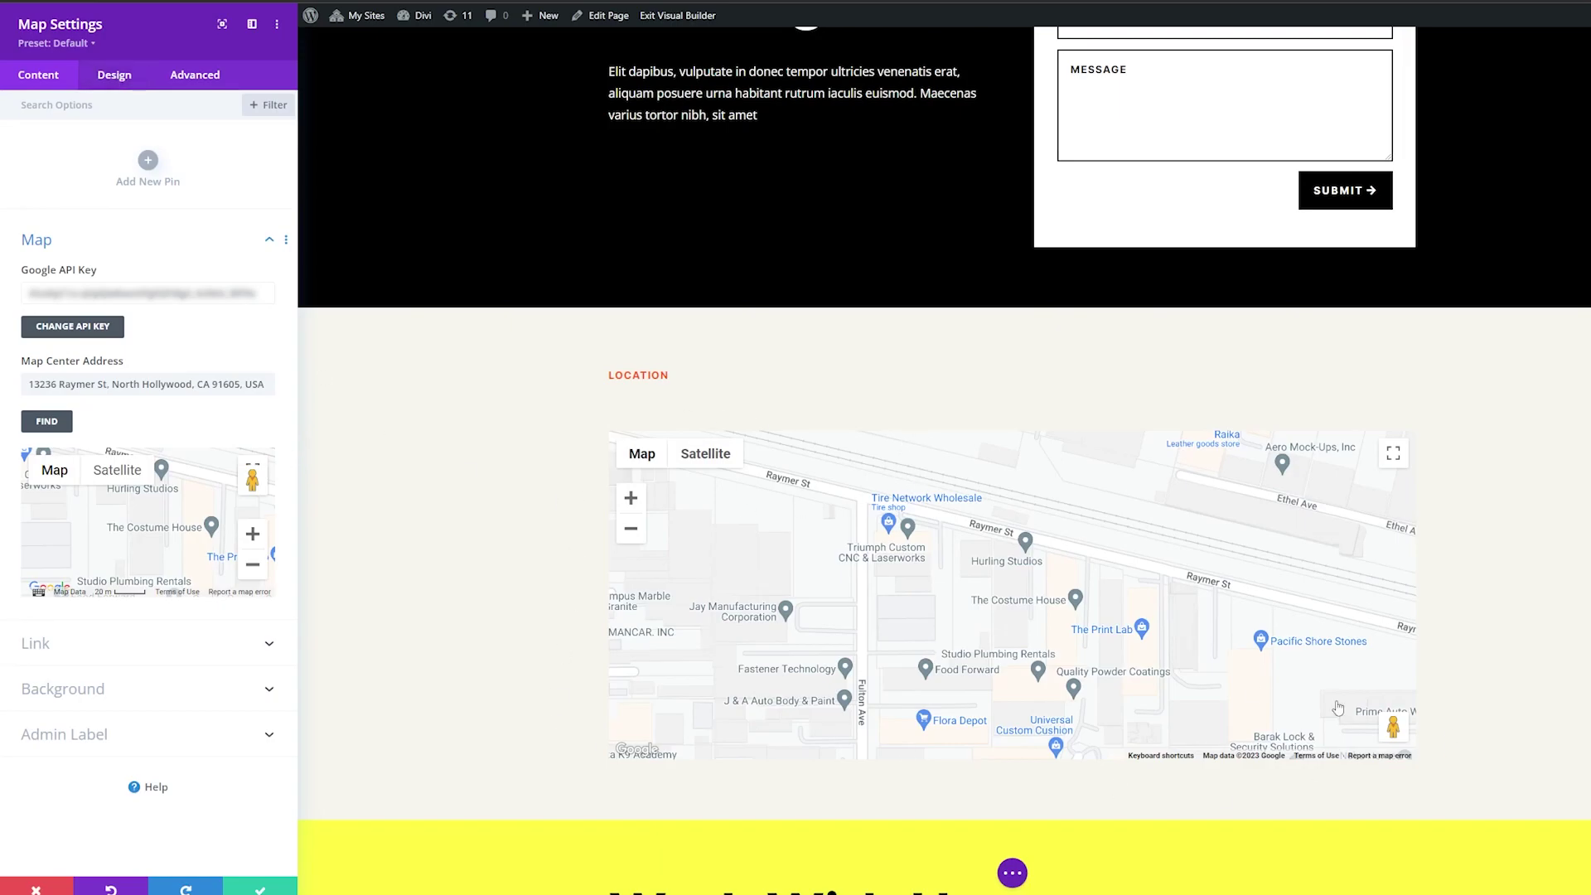
# Step: Set the map's Border Width to 2px and save the map settings
pyautogui.click(105, 76)
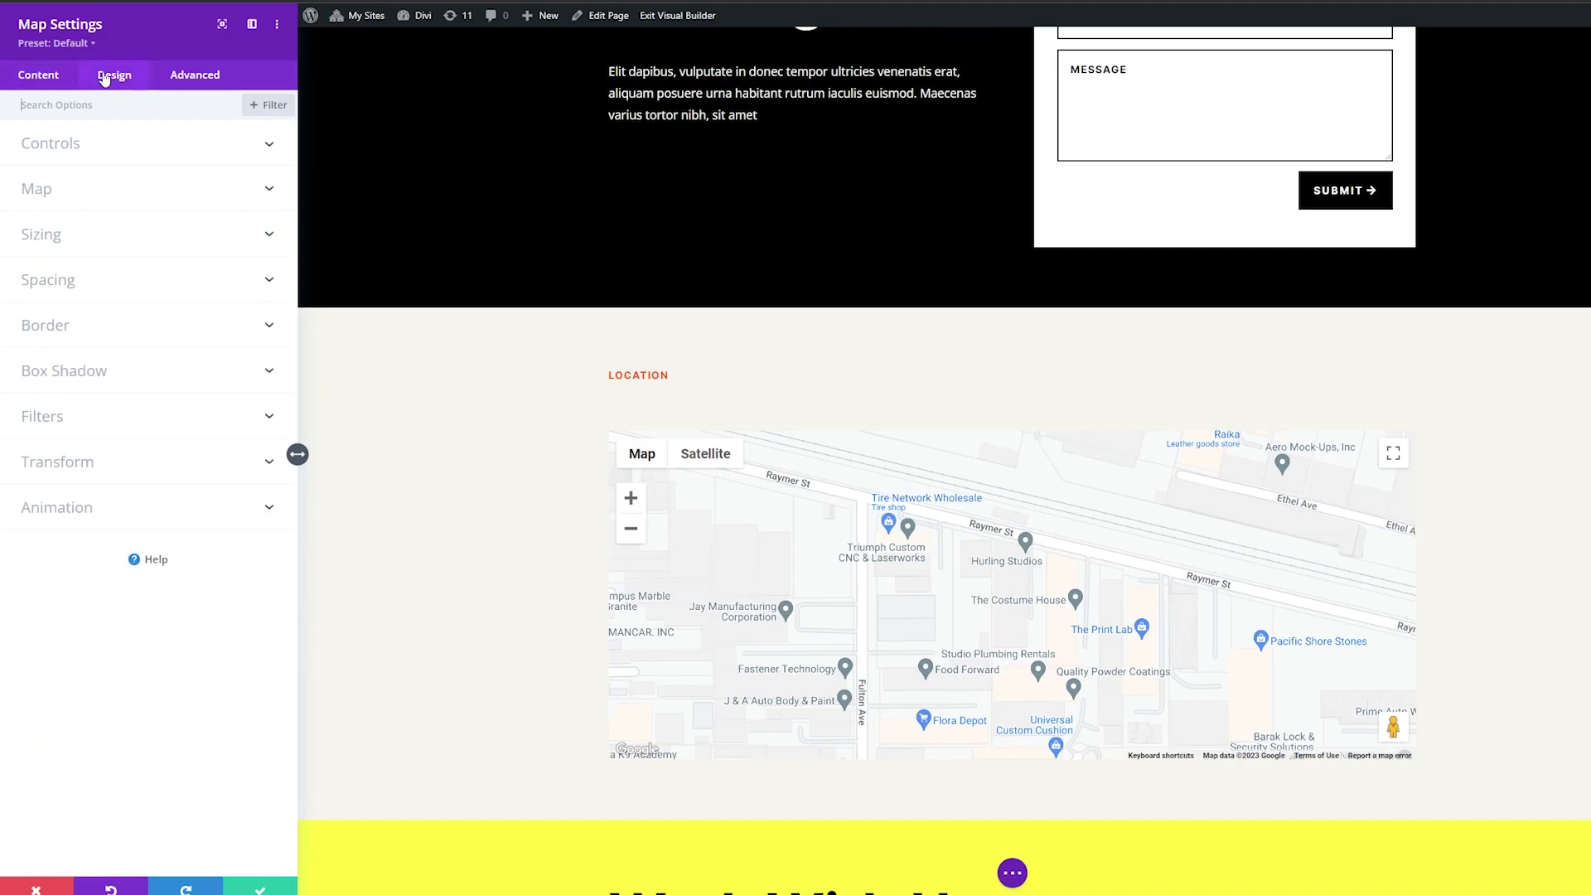
pyautogui.click(72, 335)
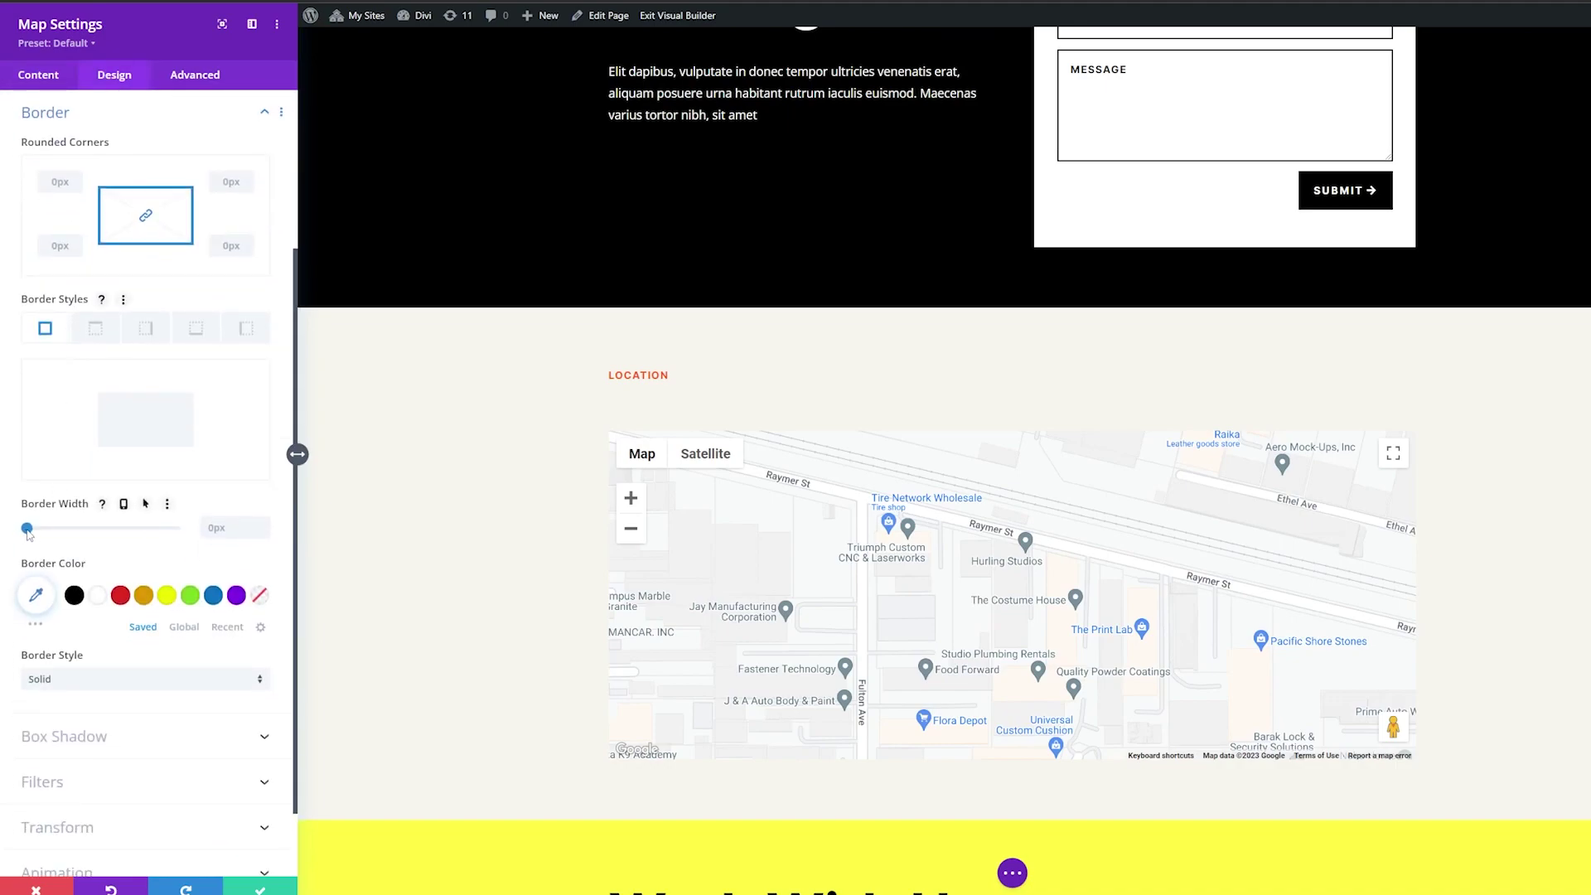
pyautogui.moveTo(27, 531); pyautogui.dragTo(34, 529)
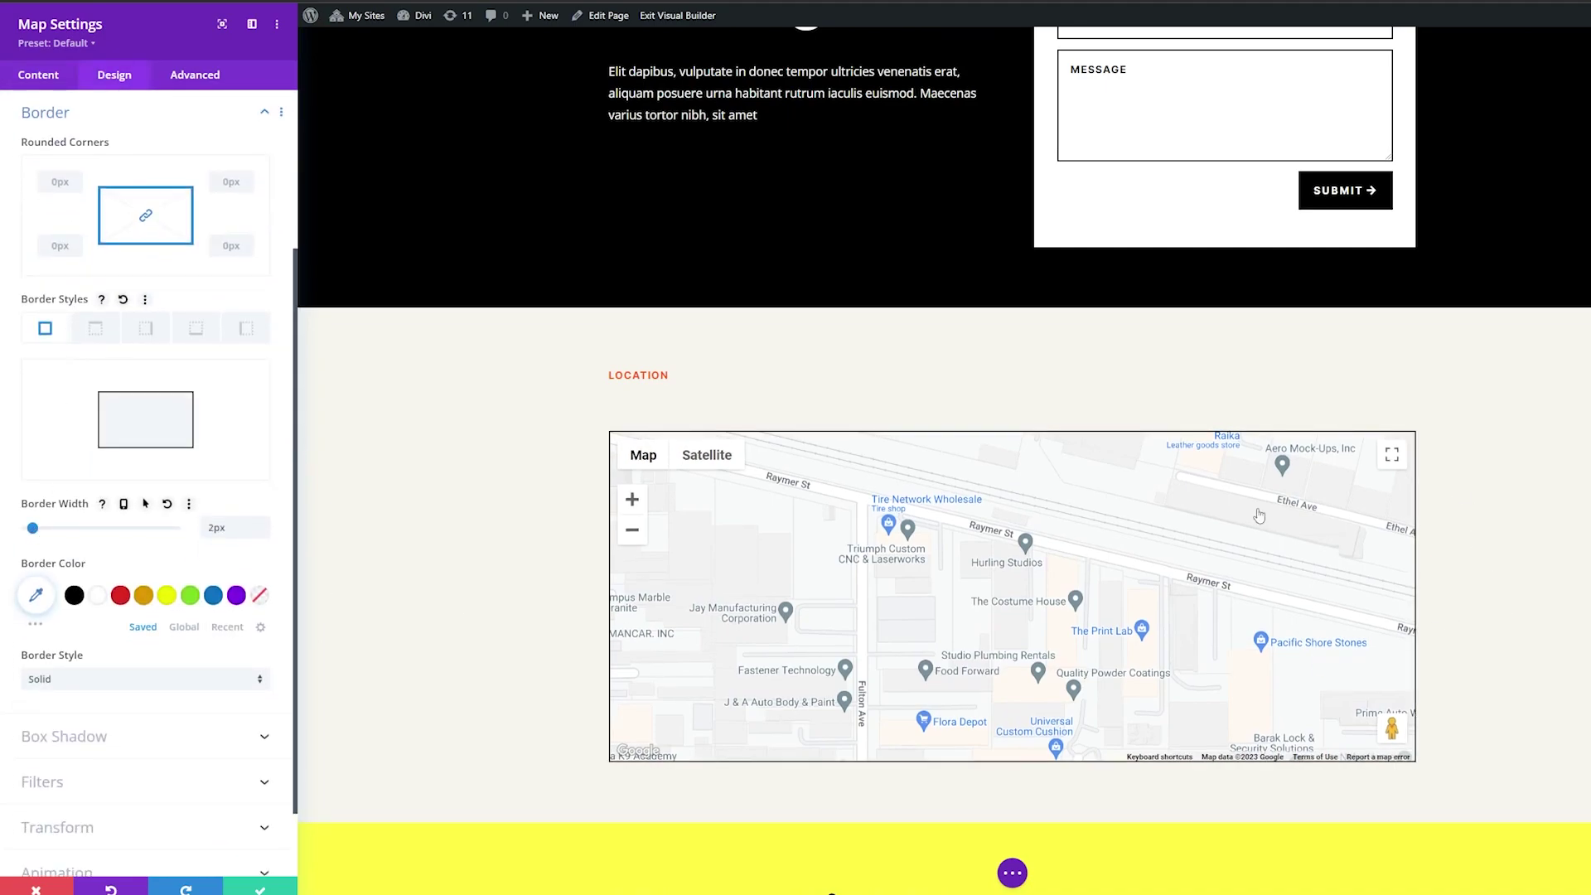
pyautogui.scroll(3, 144, 365)
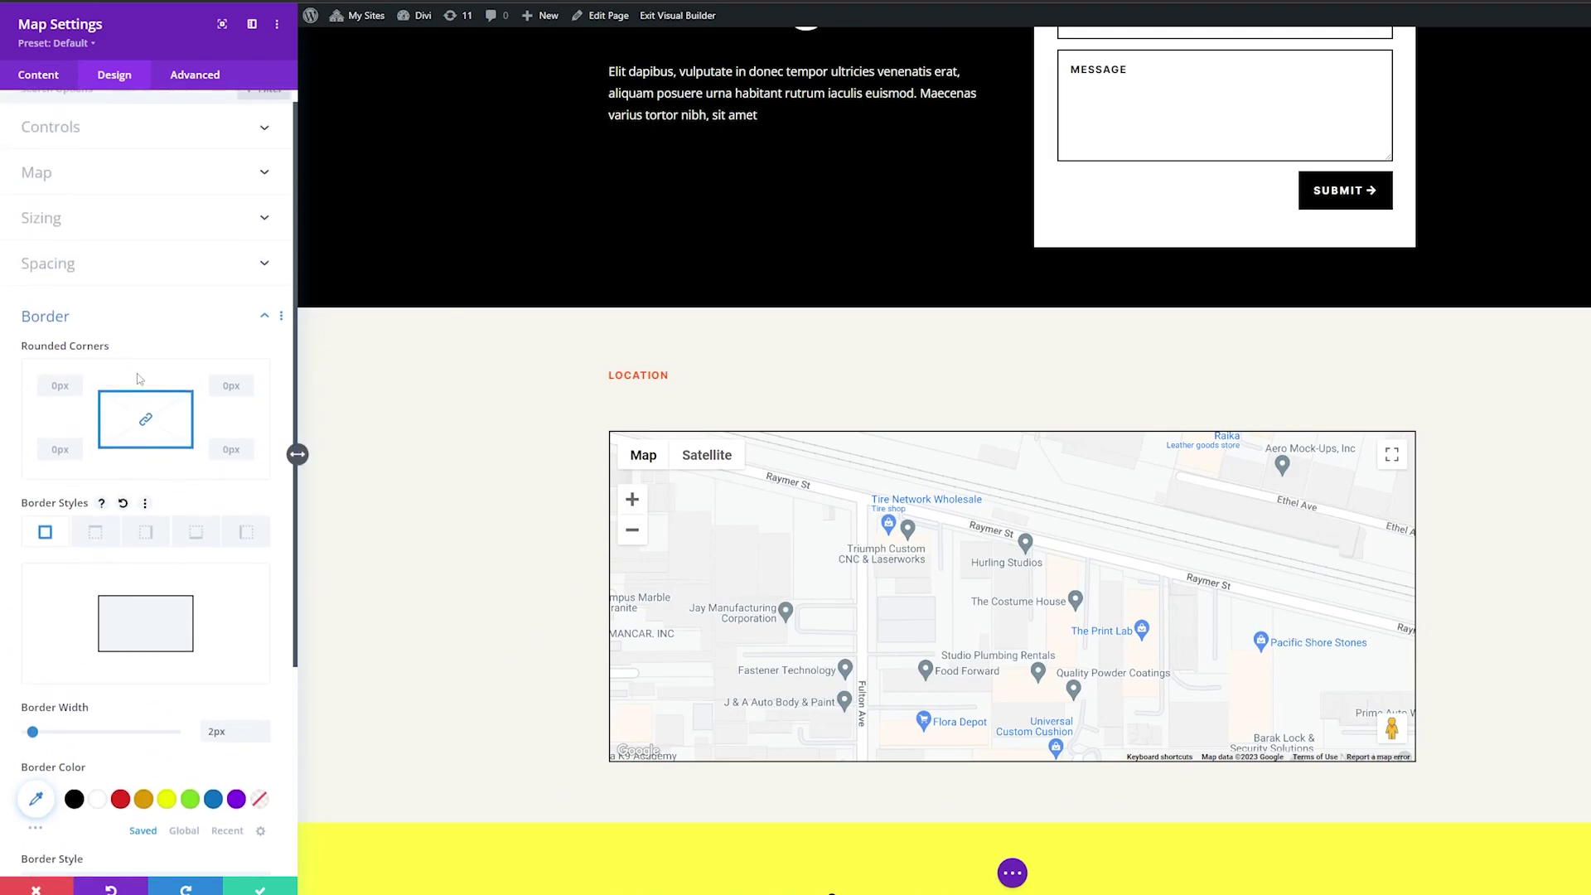
pyautogui.scroll(-3, 144, 366)
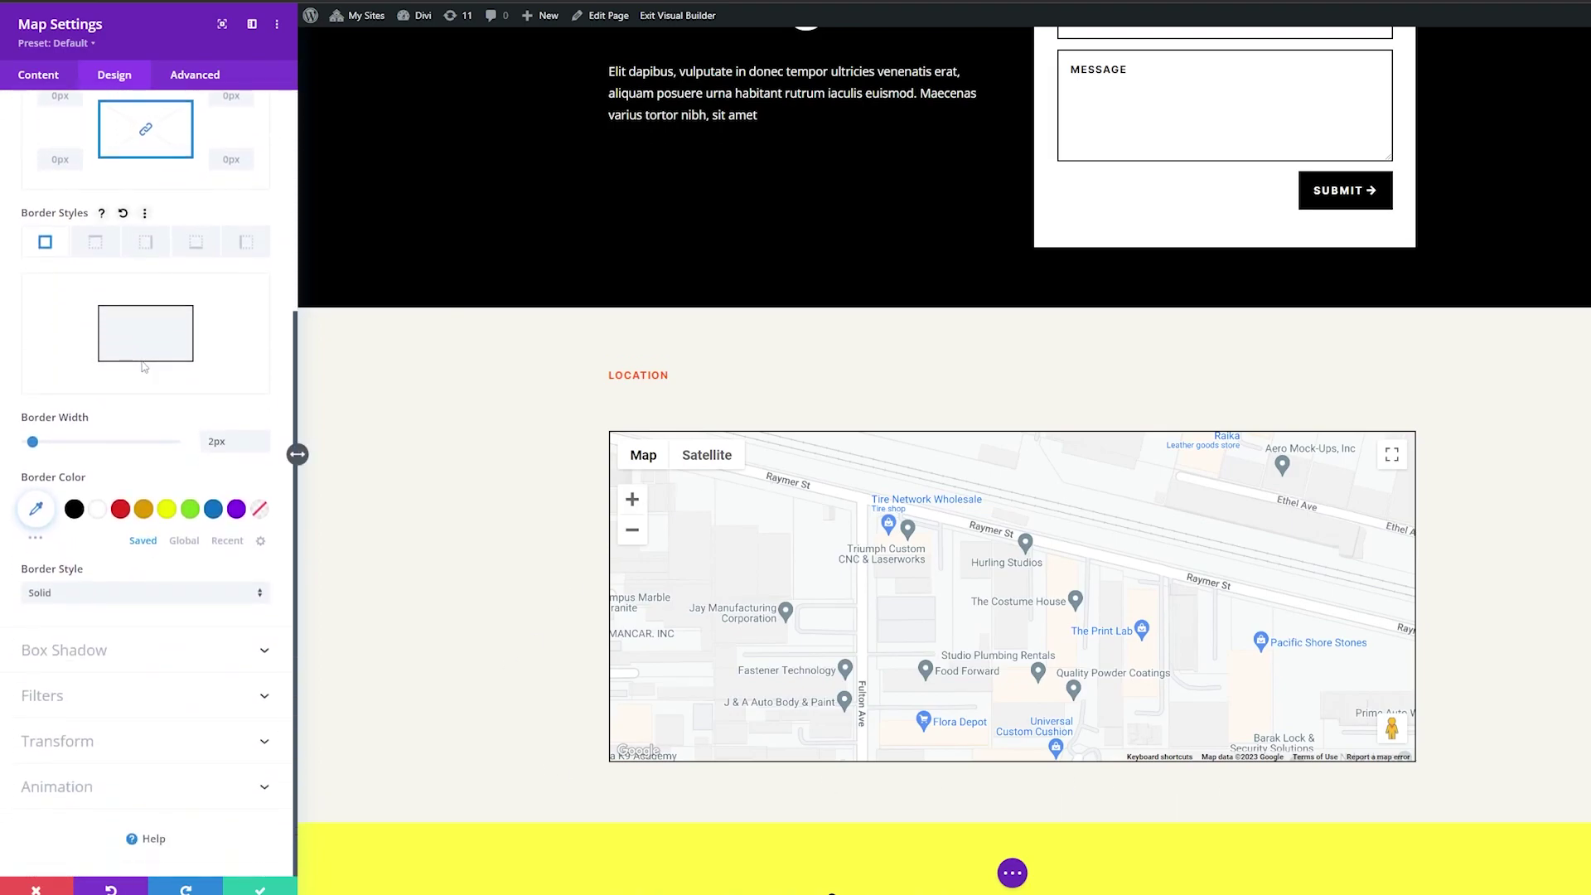
pyautogui.scroll(4, 128, 314)
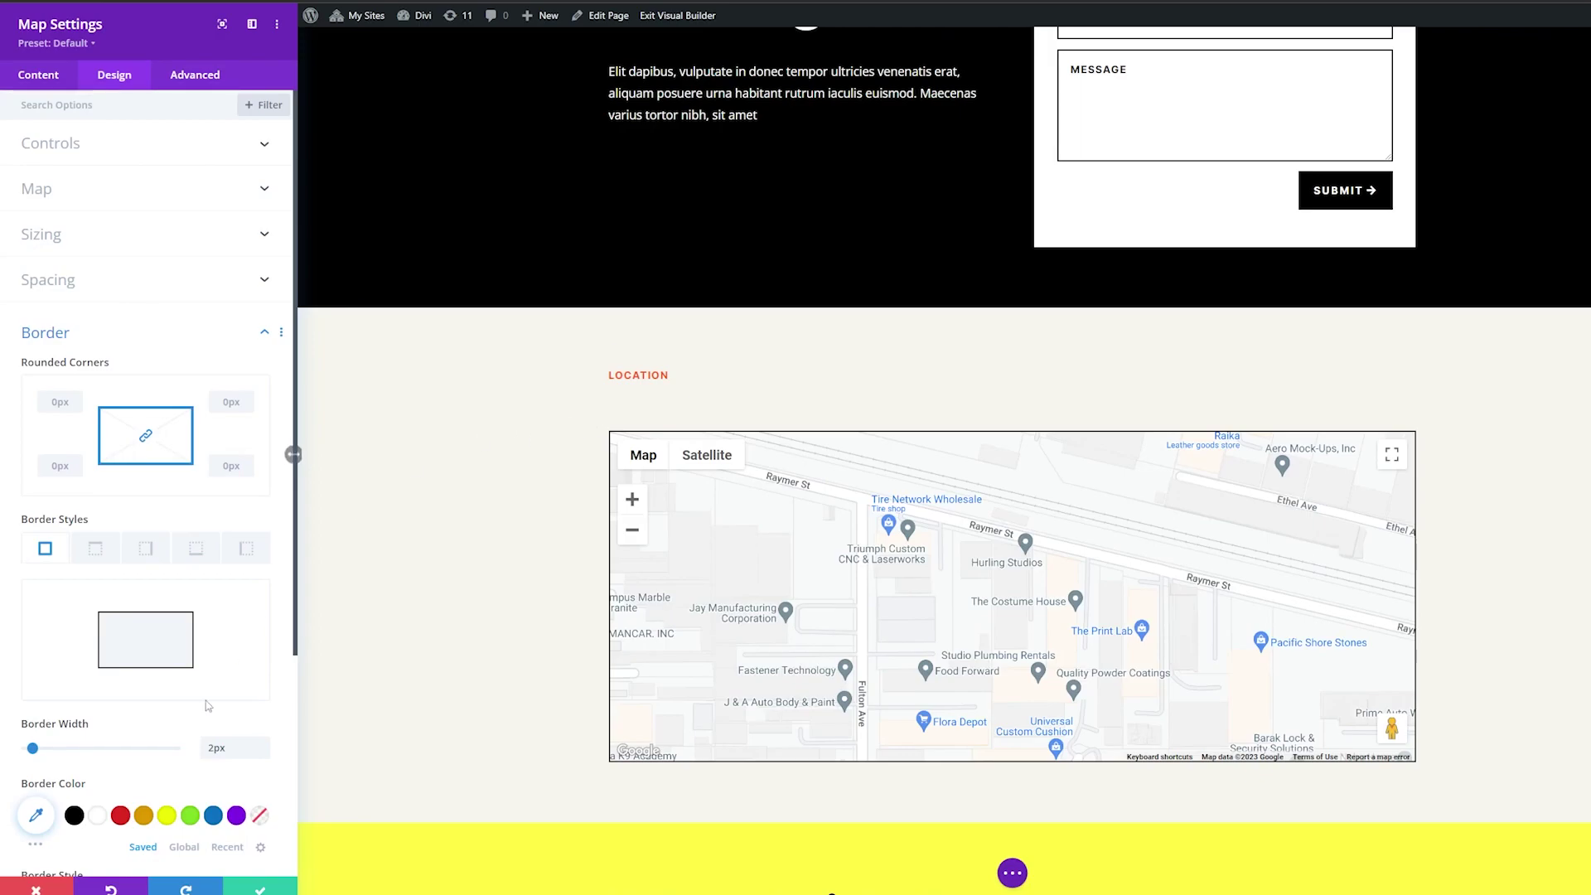
pyautogui.click(260, 887)
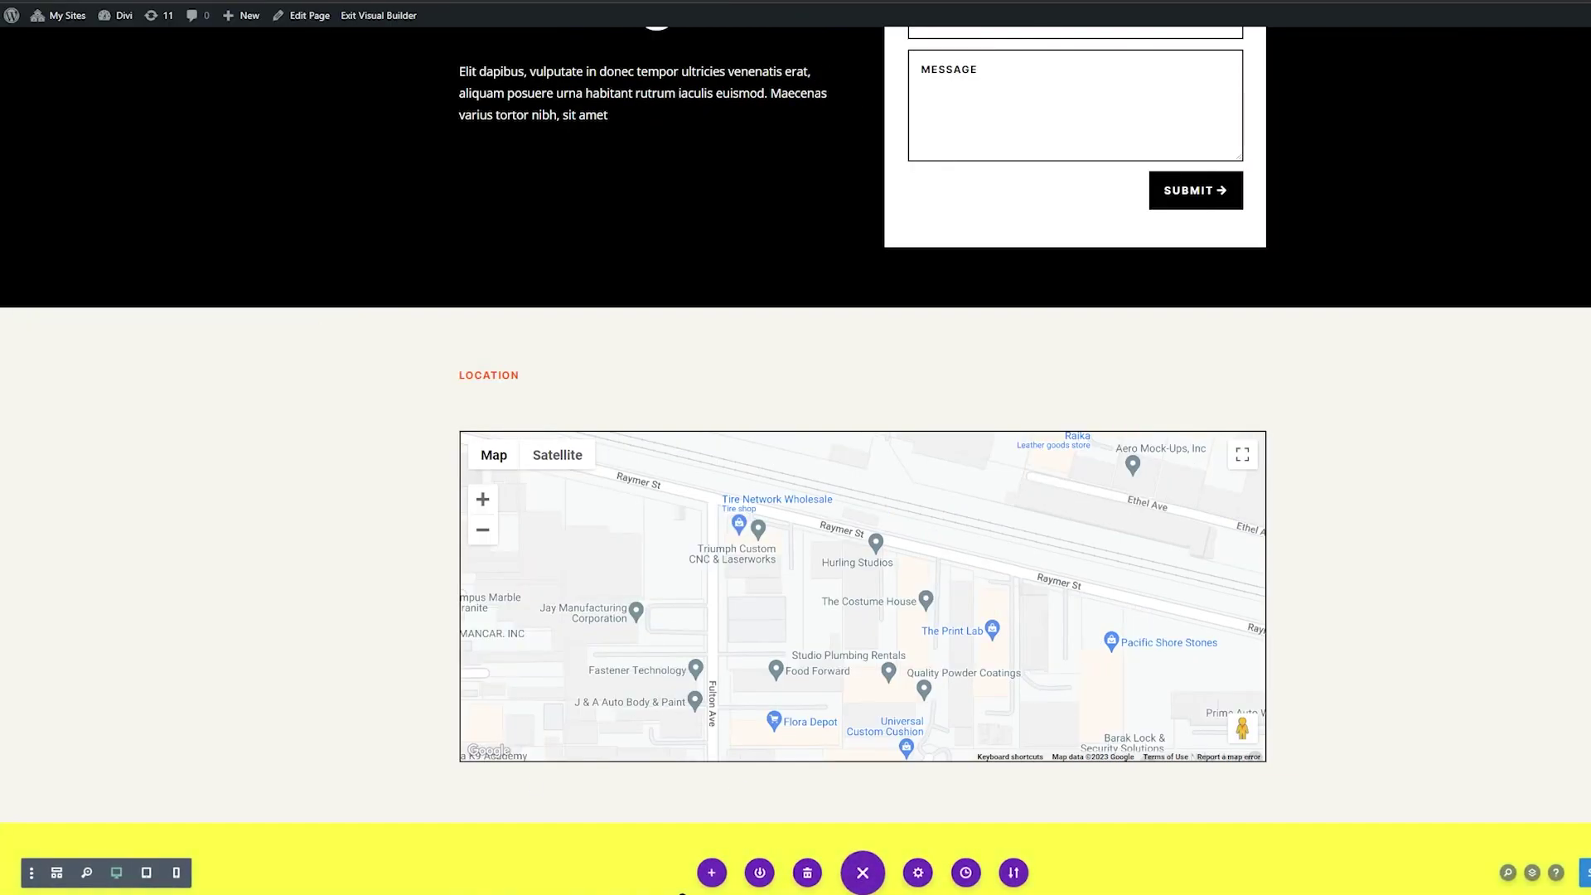
# Step: Exit the Visual Builder, then check the bordered map under 'Location', above 'Work With Us', by panning it
pyautogui.click(378, 17)
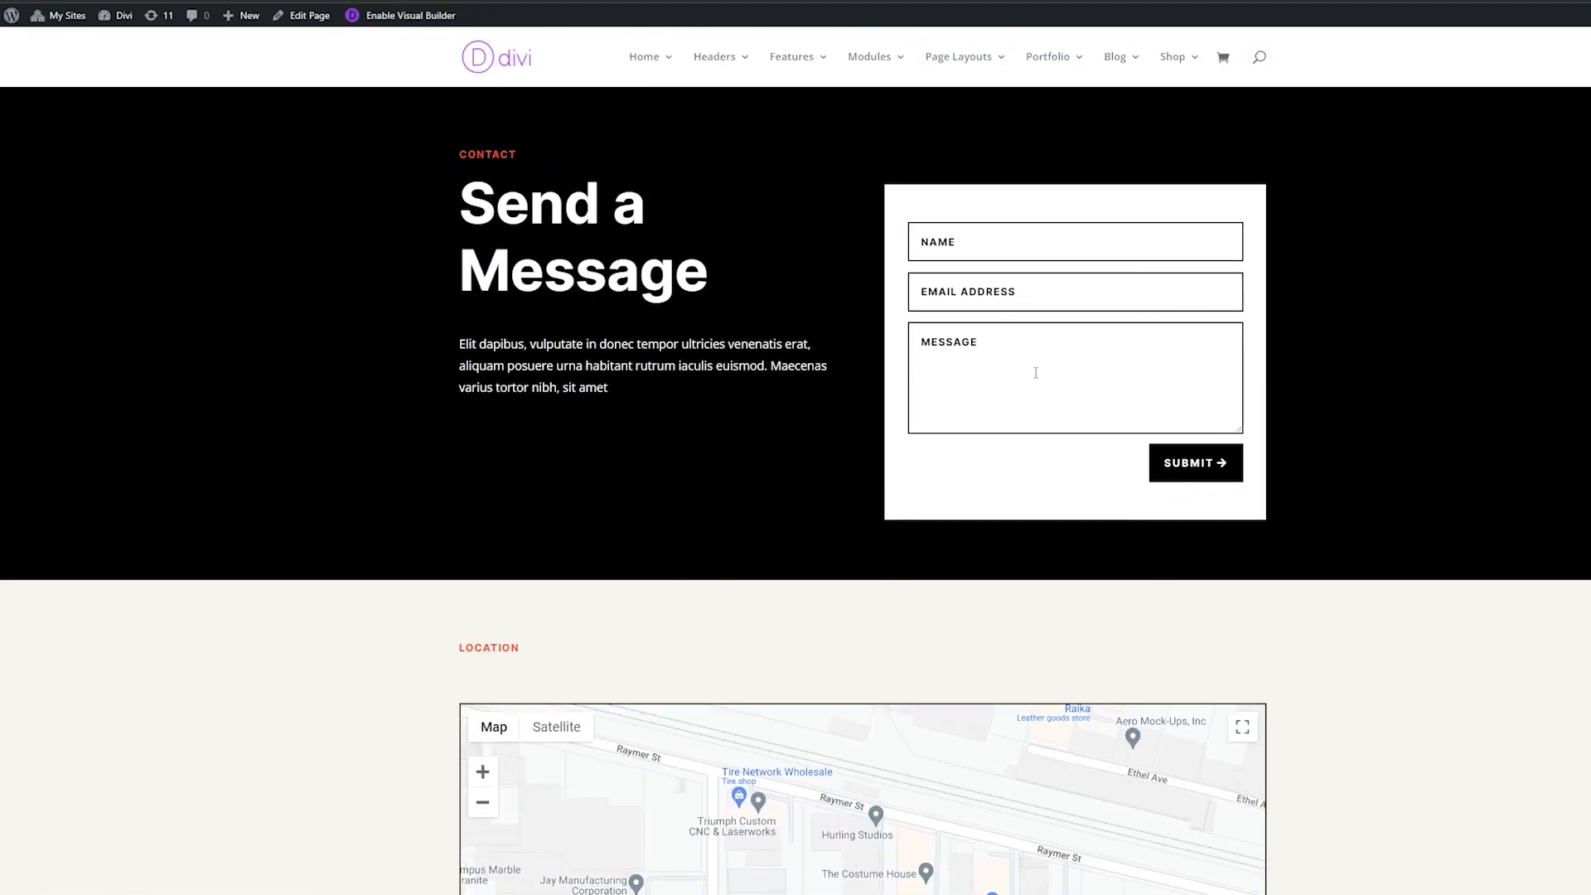
pyautogui.scroll(-4, 744, 352)
pyautogui.scroll(-2, 533, 535)
pyautogui.scroll(2, 841, 534)
pyautogui.scroll(-1, 846, 531)
pyautogui.scroll(1, 870, 514)
pyautogui.moveTo(882, 488); pyautogui.dragTo(850, 499)
pyautogui.scroll(-1, 1029, 736)
pyautogui.scroll(-3, 1028, 736)
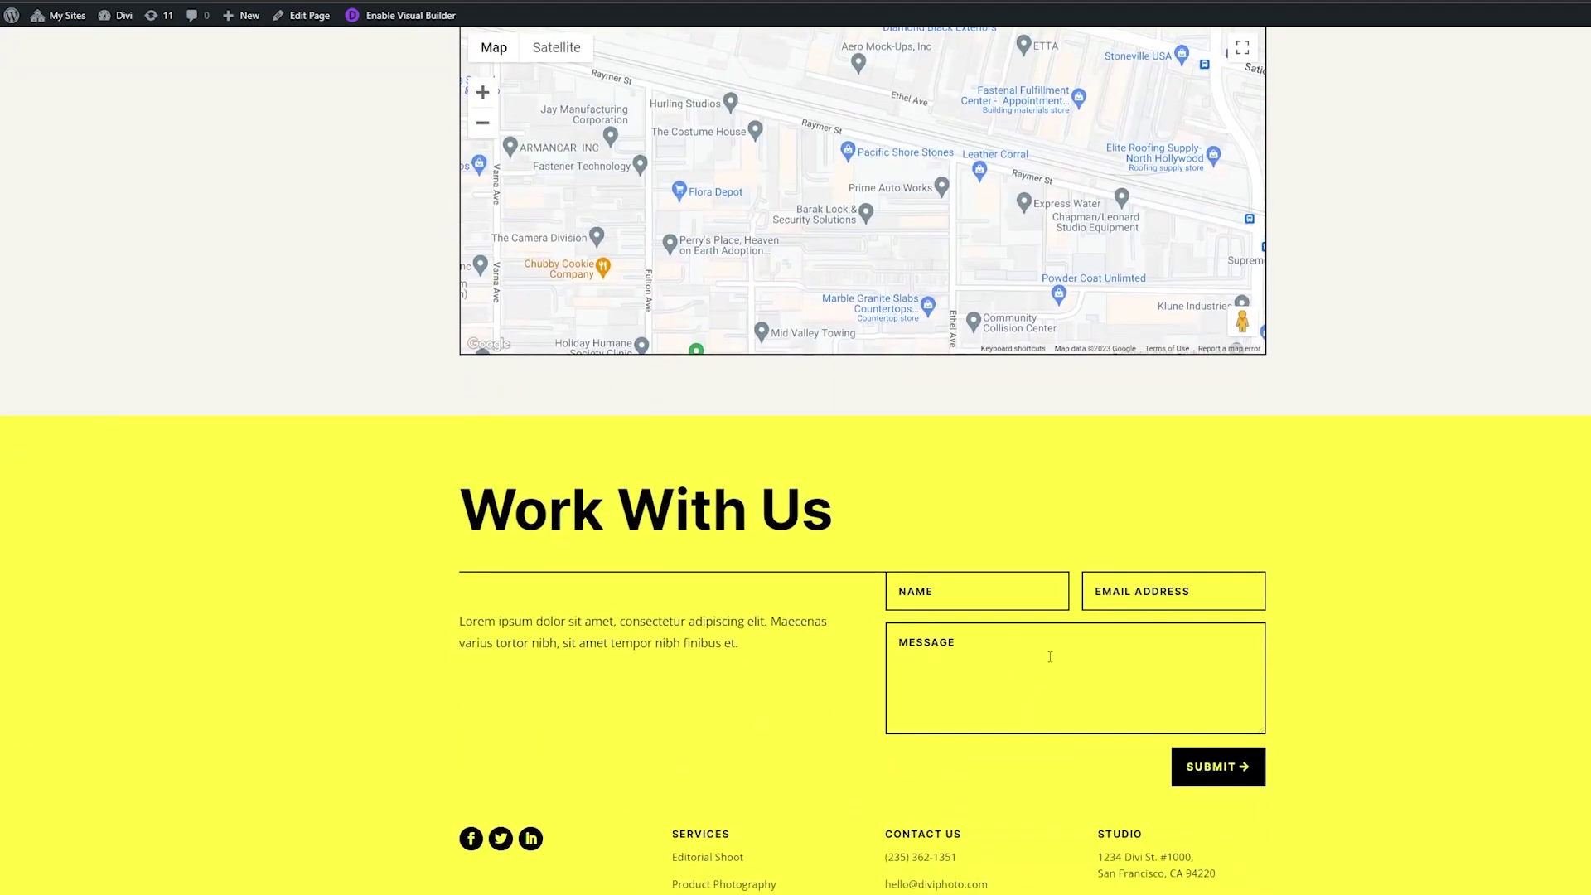
pyautogui.scroll(5, 1238, 644)
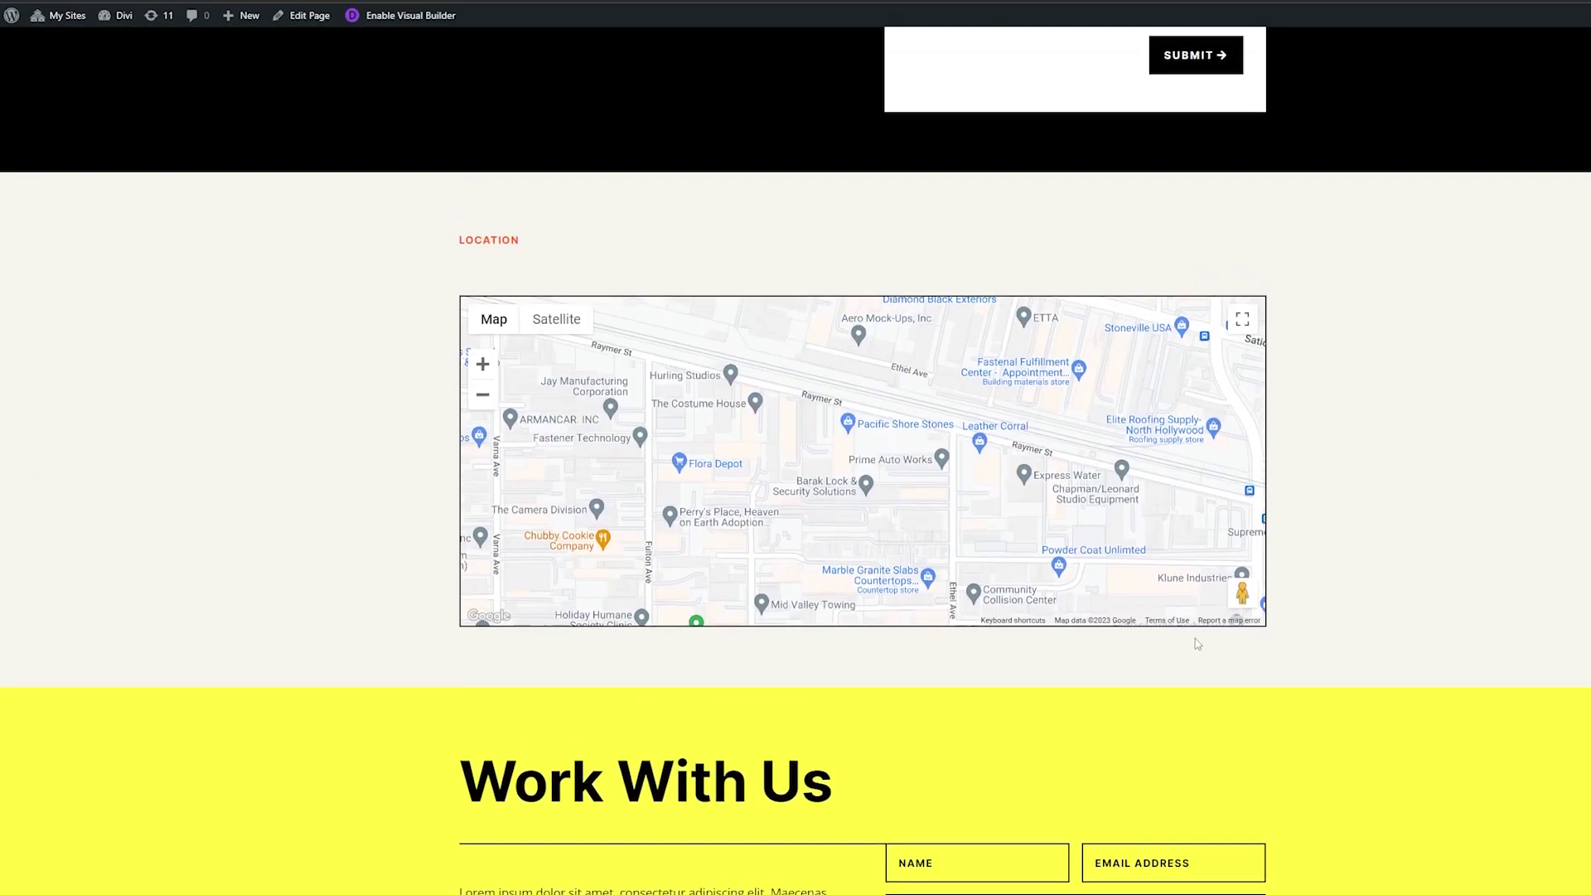